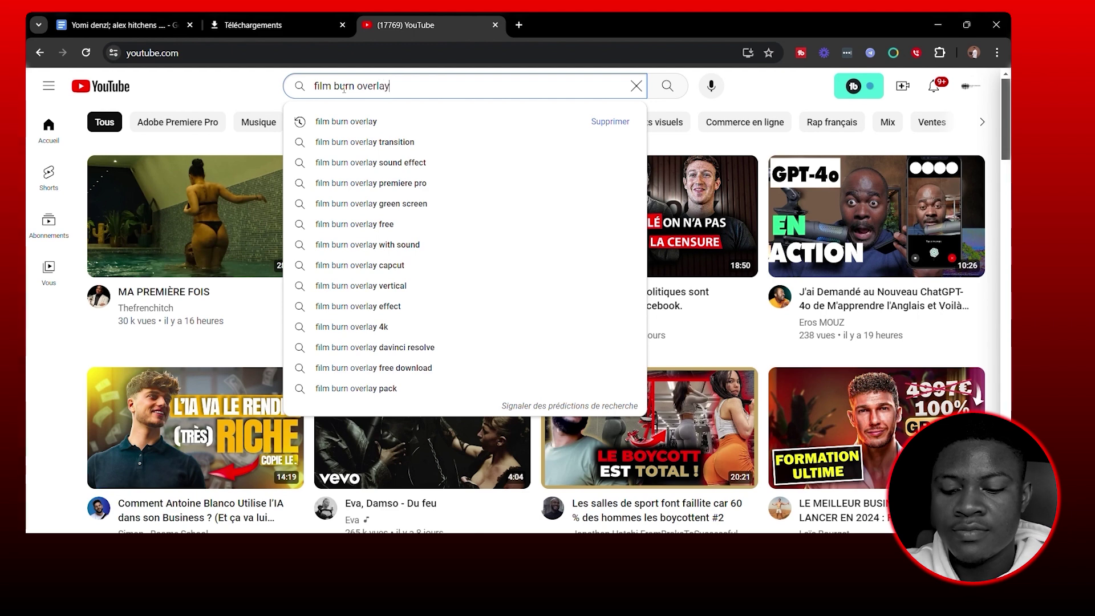
Search YouTube for "film burn overlay" and open the "Retro Kodak Effects Overlay 1" video from the results.
{"action": "key", "text": "Return"}
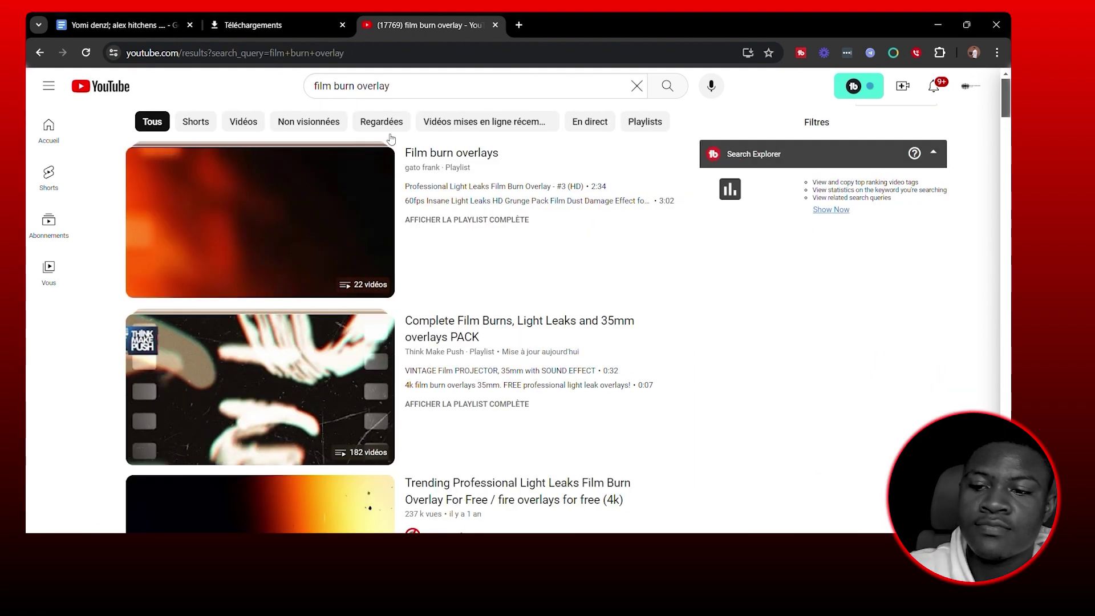
{"action": "scroll", "coordinate": [341, 356], "scroll_direction": "down", "scroll_amount": 5}
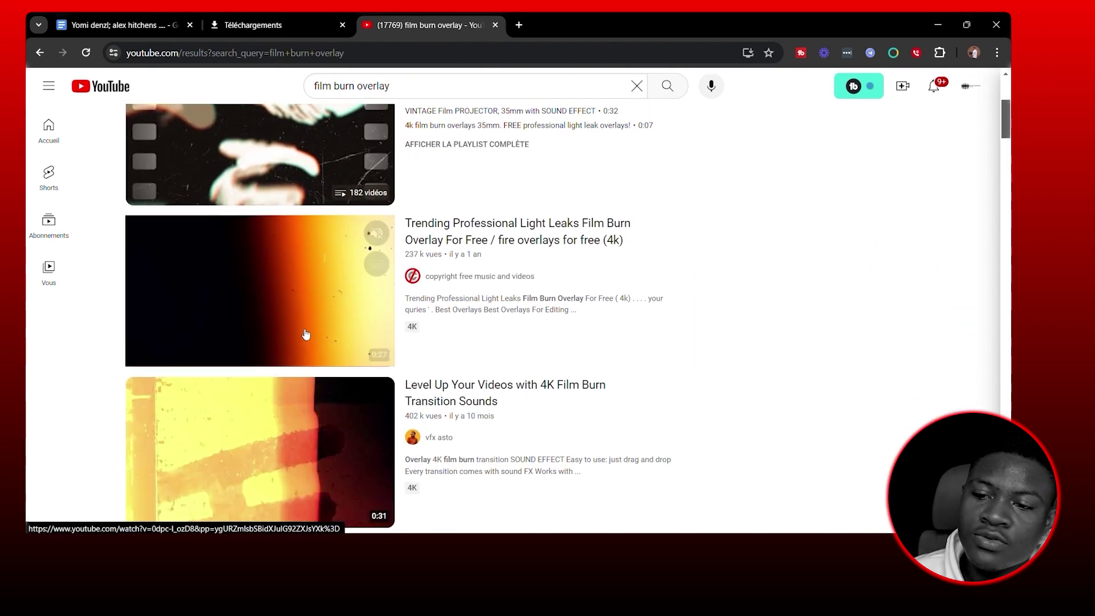
{"action": "scroll", "coordinate": [305, 334], "scroll_direction": "down", "scroll_amount": 15}
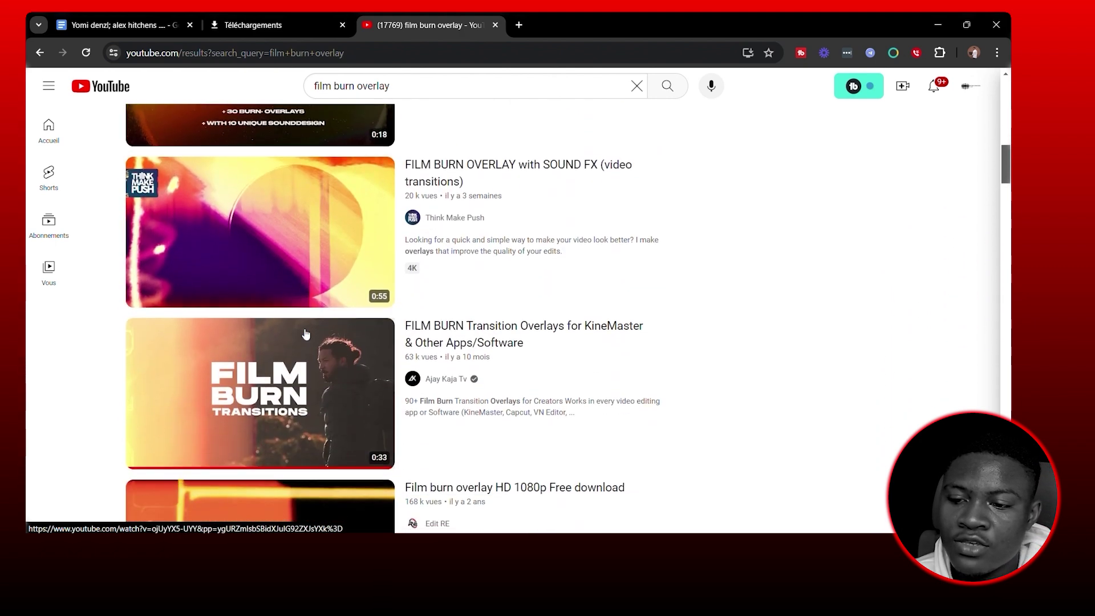
{"action": "scroll", "coordinate": [305, 334], "scroll_direction": "down", "scroll_amount": 13}
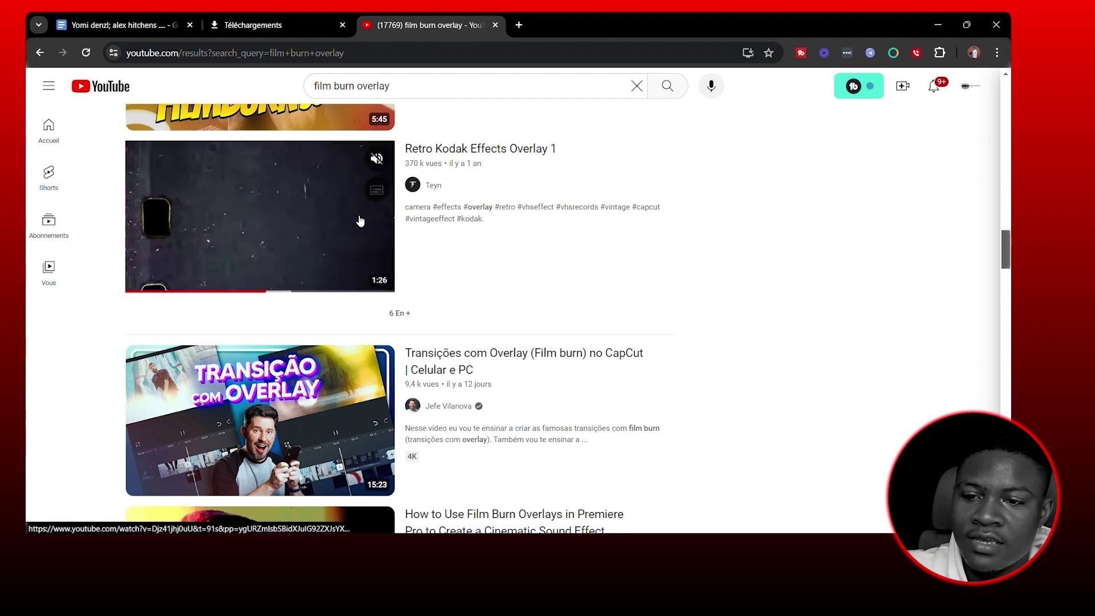
{"action": "left_click", "coordinate": [297, 246]}
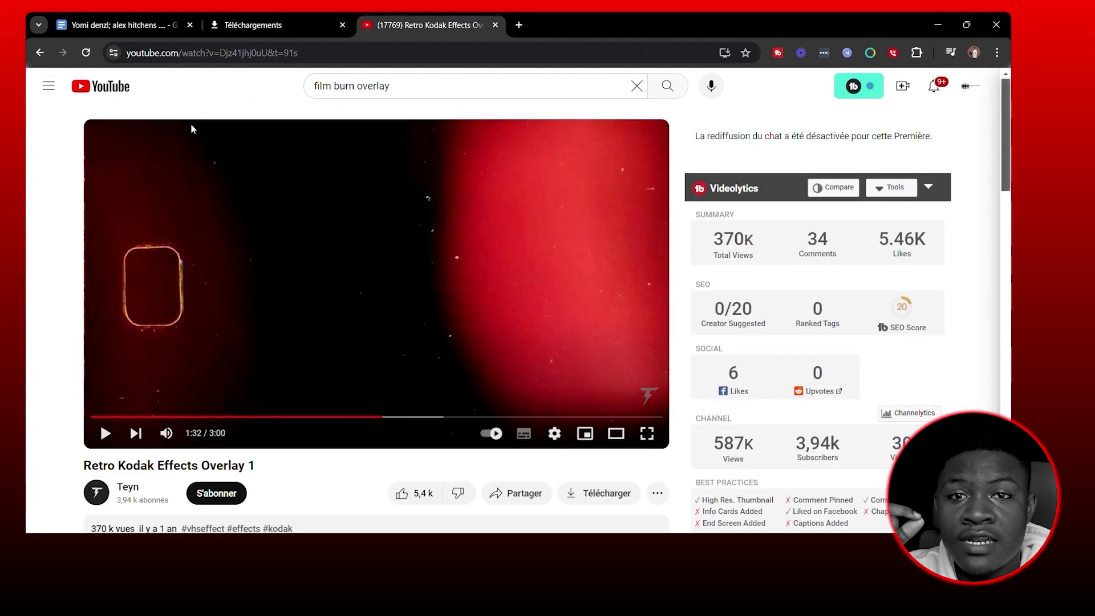
Insert "pp" after "youtube" in the video's web address and load the modified address.
{"action": "left_click", "coordinate": [159, 54]}
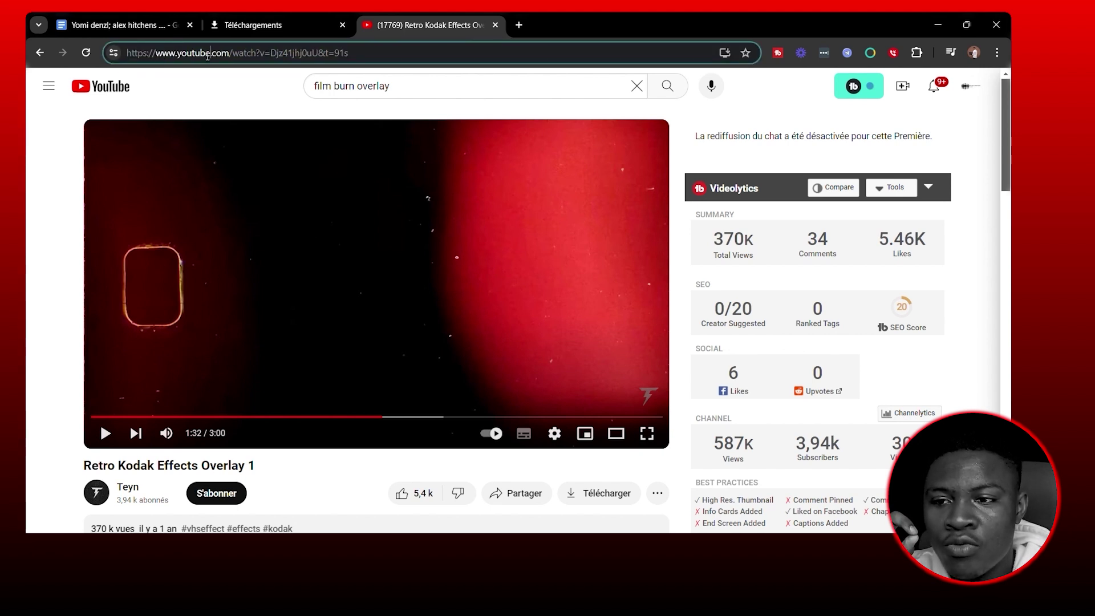
{"action": "type", "text": "pp"}
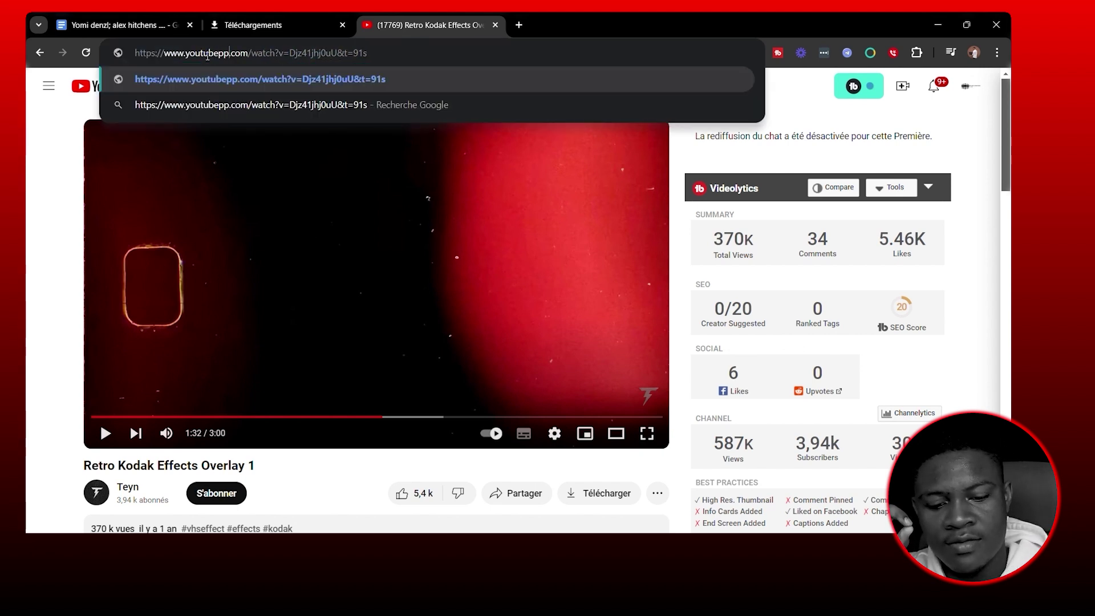
{"action": "key", "text": "Return"}
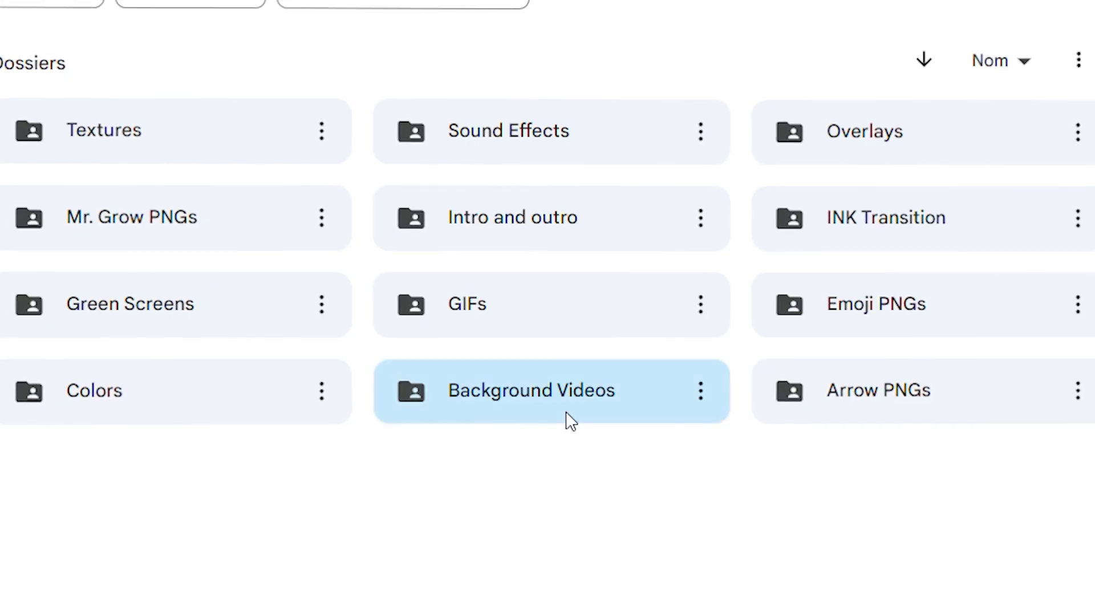
Open the Background Videos folder and look through its video clips.
{"action": "double_click", "coordinate": [567, 420]}
{"action": "scroll", "coordinate": [571, 421], "scroll_direction": "down", "scroll_amount": 10}
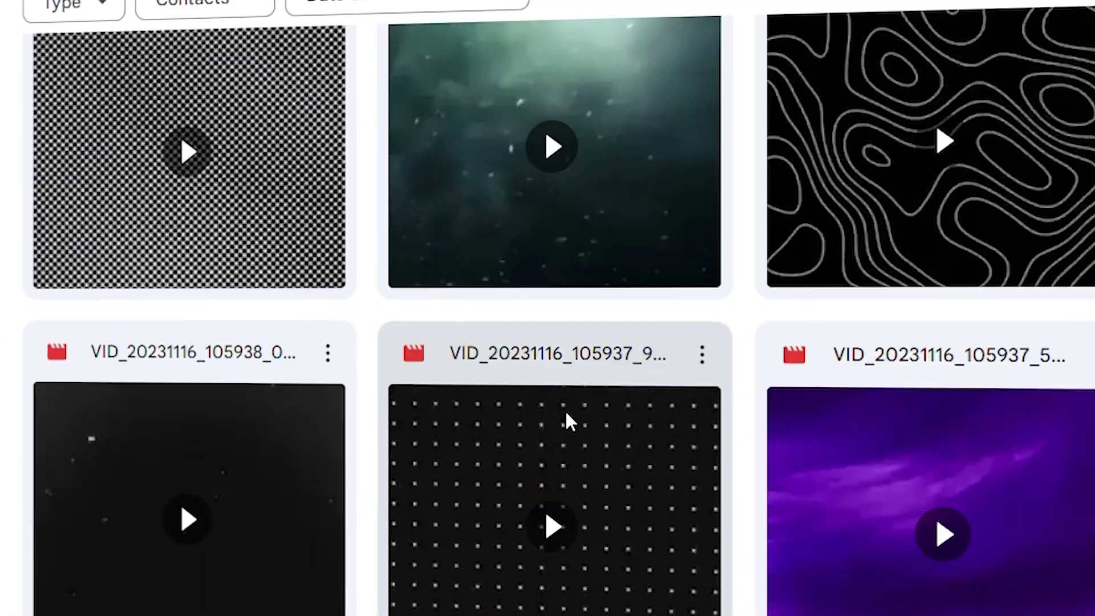
{"action": "scroll", "coordinate": [566, 412], "scroll_direction": "down", "scroll_amount": 10}
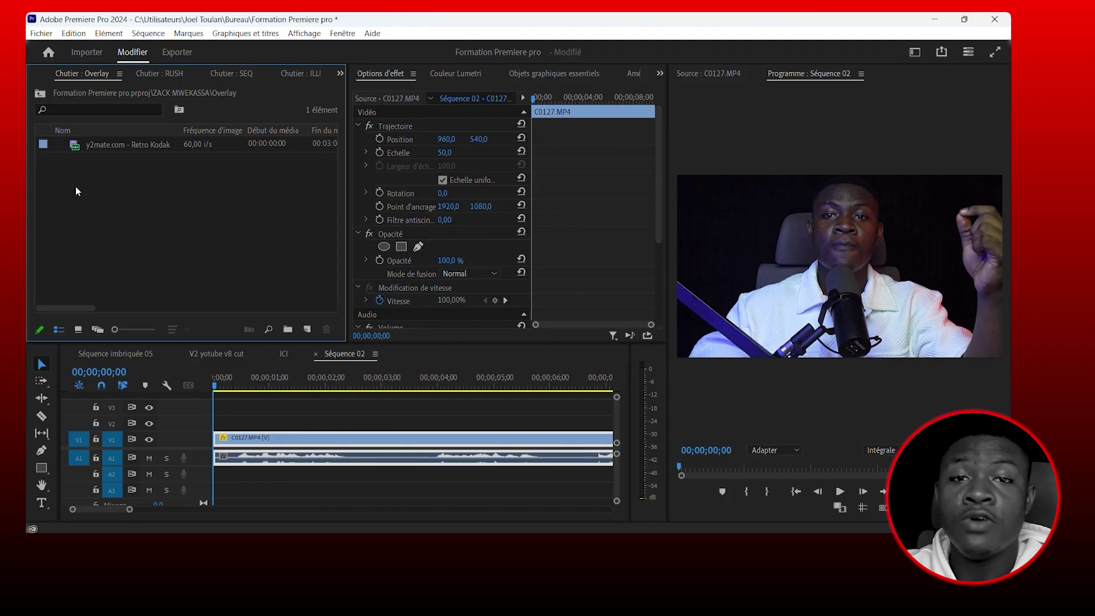
Preview the Retro Kodak overlay clip and place it on track V3 at the start of Séquence 02, above C0127.MP4.
{"action": "double_click", "coordinate": [75, 149]}
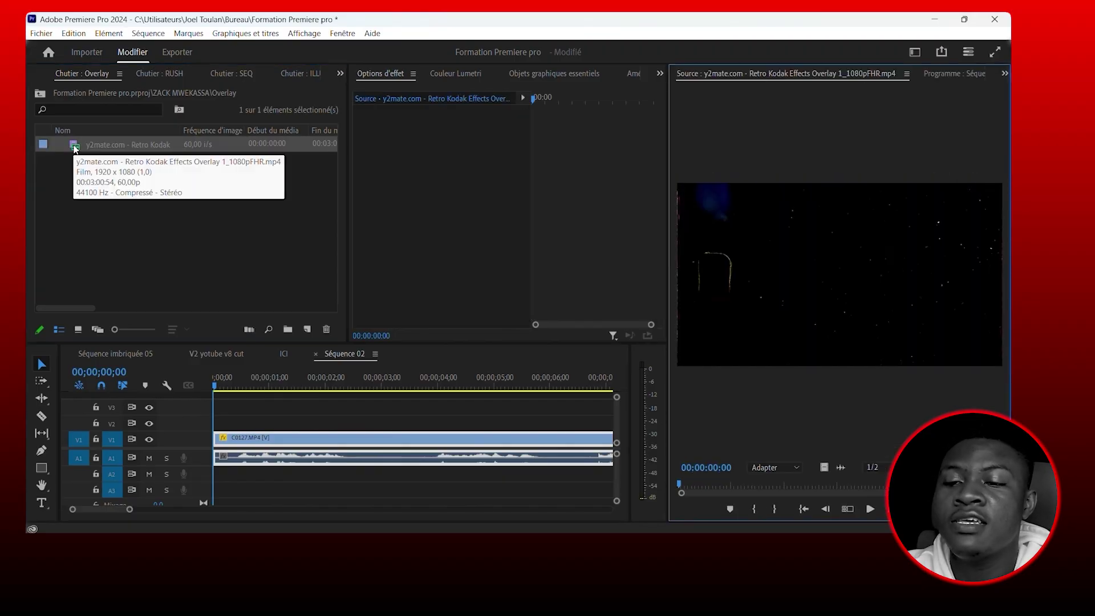
{"action": "left_click_drag", "start_coordinate": [75, 149], "coordinate": [242, 406]}
{"action": "left_click", "coordinate": [247, 385]}
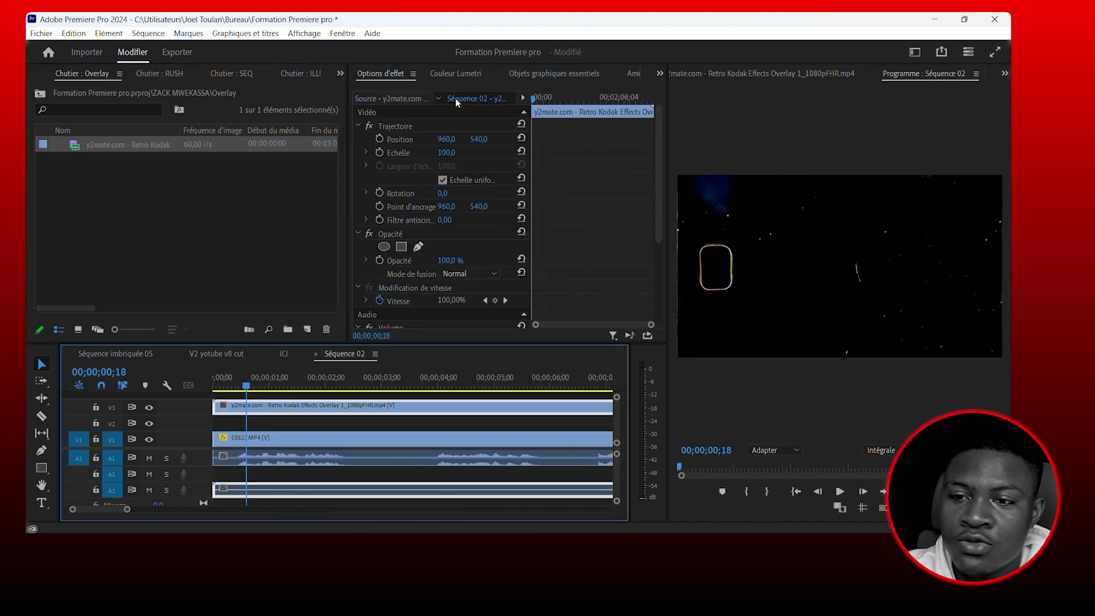
Set the Retro Kodak overlay's blend mode to Ecran and play the sequence to check the effect.
{"action": "scroll", "coordinate": [474, 224], "scroll_direction": "down", "scroll_amount": 5}
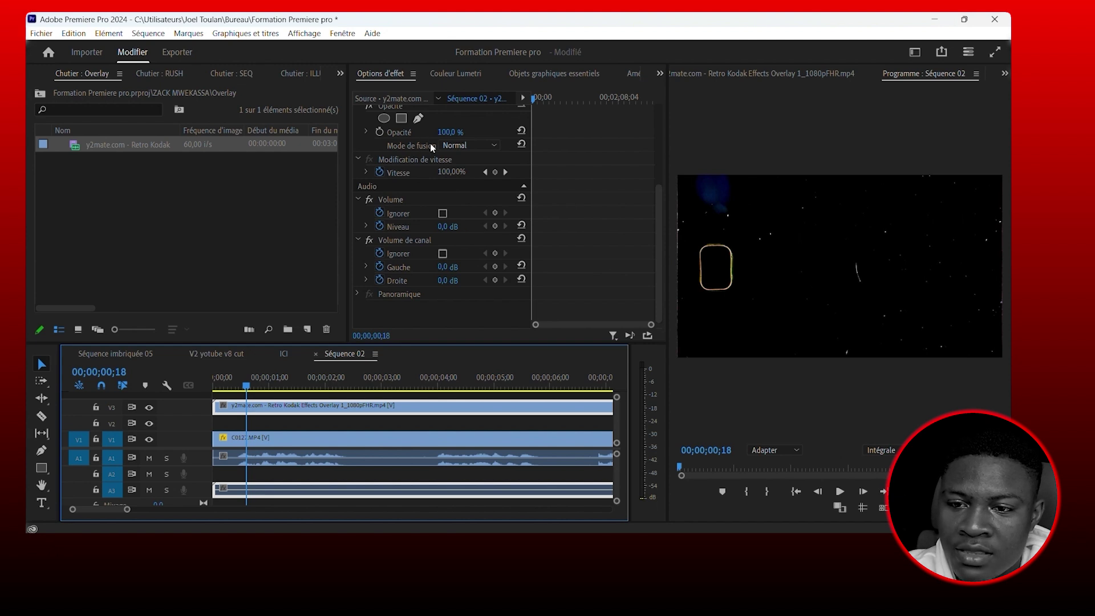
{"action": "left_click", "coordinate": [460, 146]}
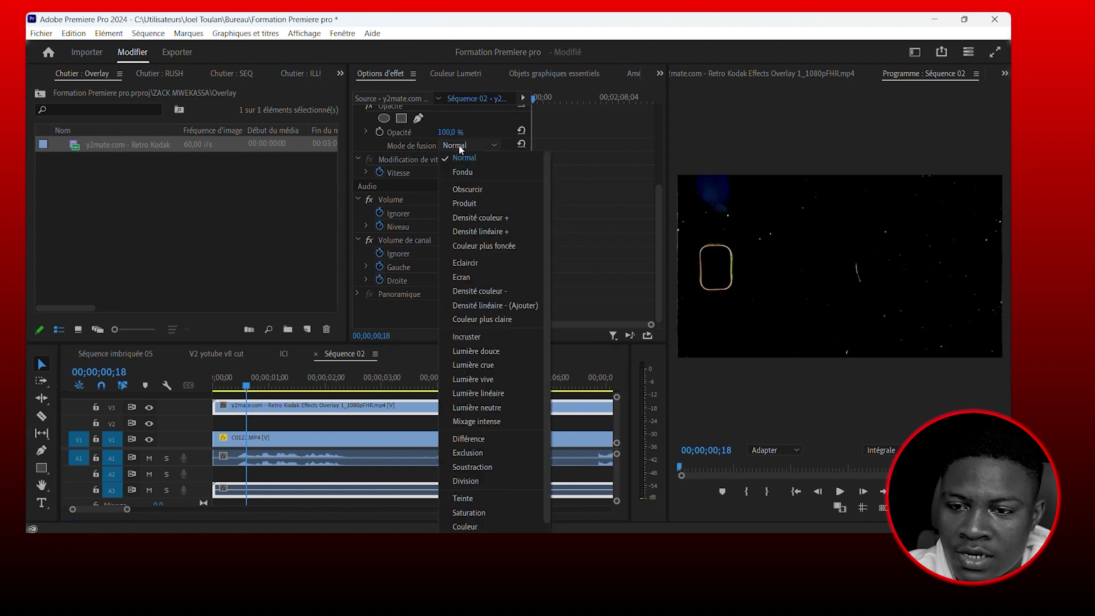
{"action": "left_click", "coordinate": [461, 277]}
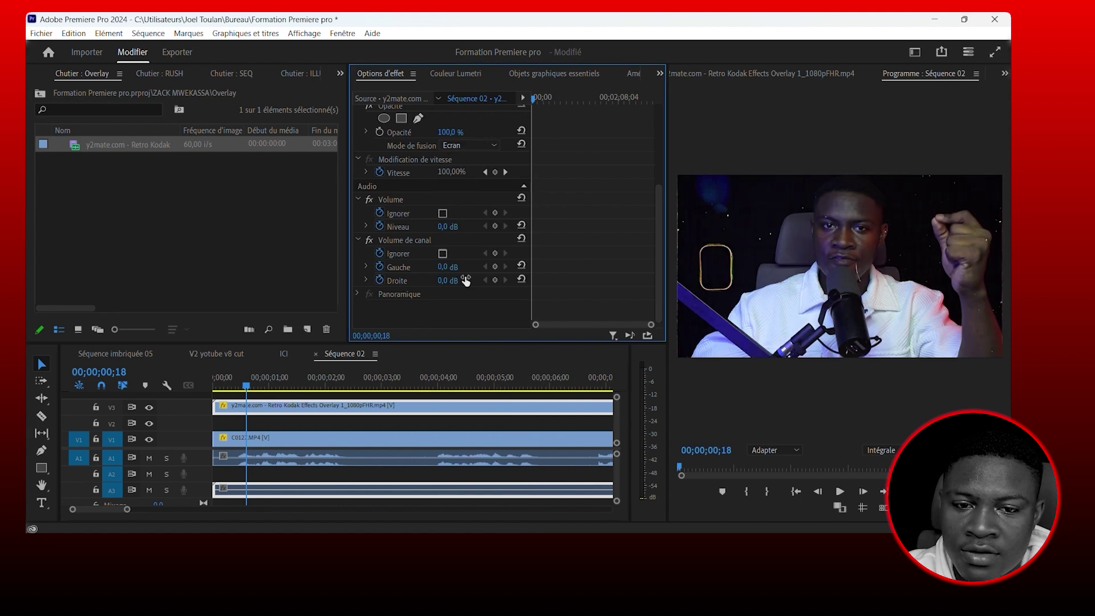
{"action": "left_click", "coordinate": [244, 388]}
{"action": "key", "text": "space"}
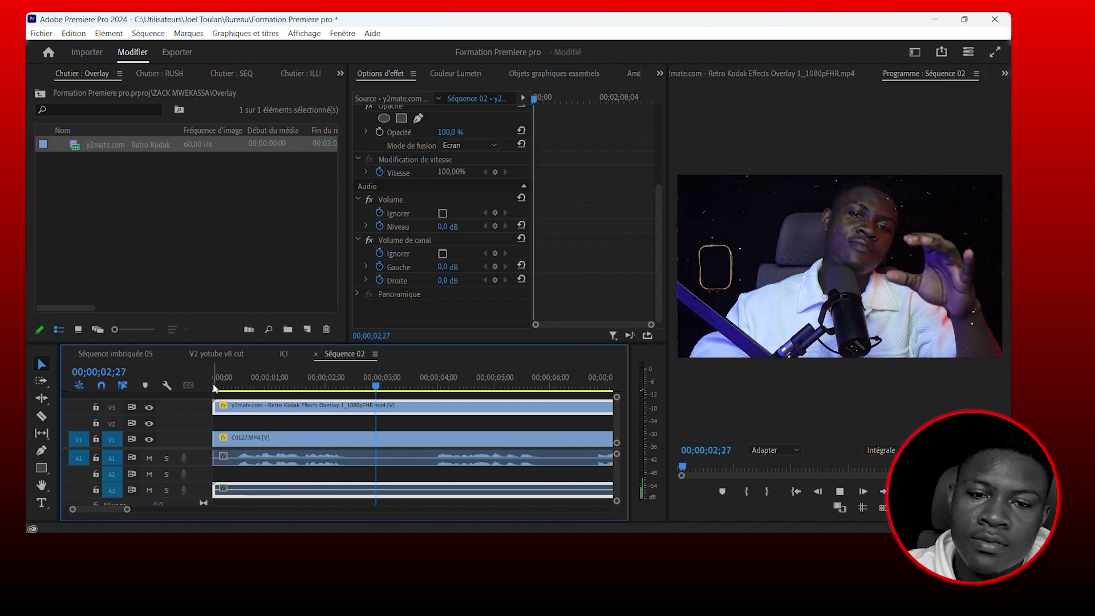
{"action": "left_click", "coordinate": [274, 383]}
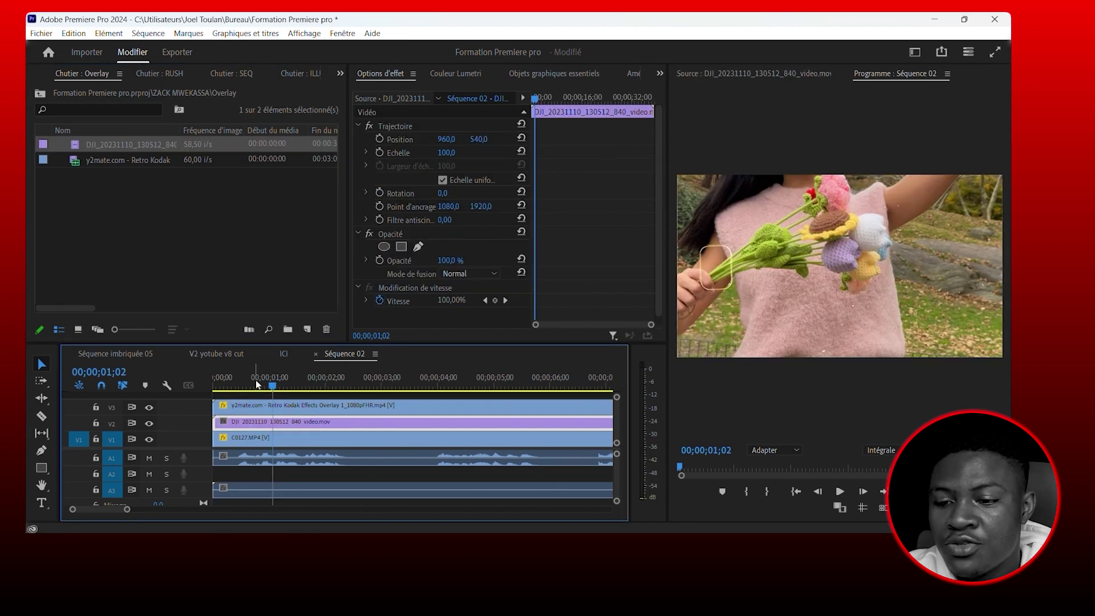
With track V3 locked, delete the Retro Kodak overlay's audio from track A3 and return to the start of the sequence.
{"action": "left_click", "coordinate": [266, 385]}
{"action": "left_click_drag", "start_coordinate": [266, 385], "coordinate": [273, 386]}
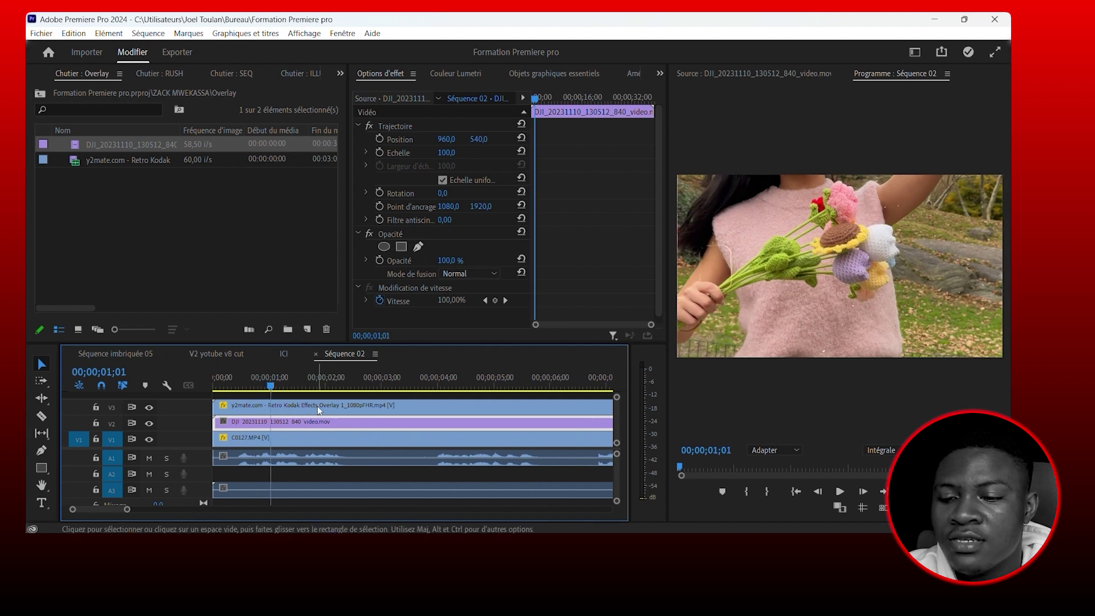
{"action": "left_click", "coordinate": [277, 490]}
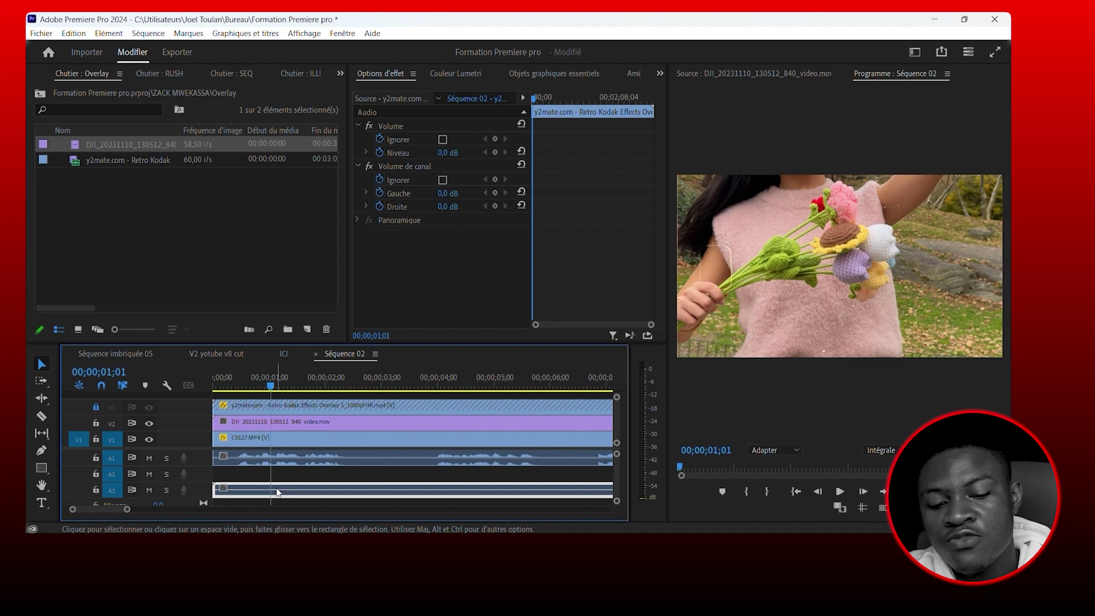
{"action": "key", "text": "Delete"}
{"action": "key", "text": "Home"}
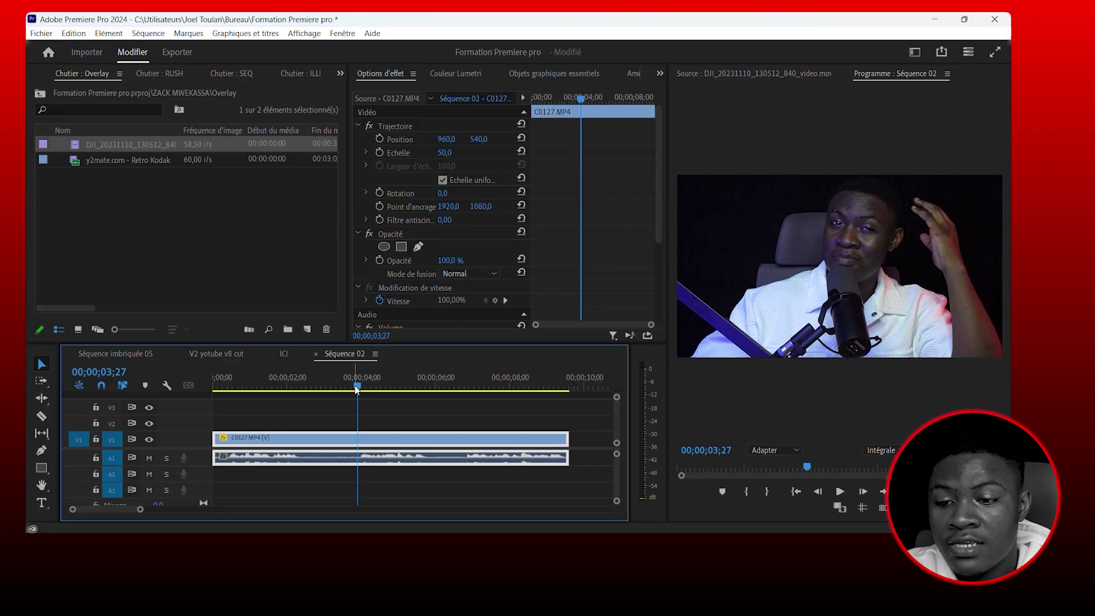
Split C0127.MP4 at 00;00;01;17 and place the playhead inside the second segment.
{"action": "left_click_drag", "start_coordinate": [362, 389], "coordinate": [271, 390]}
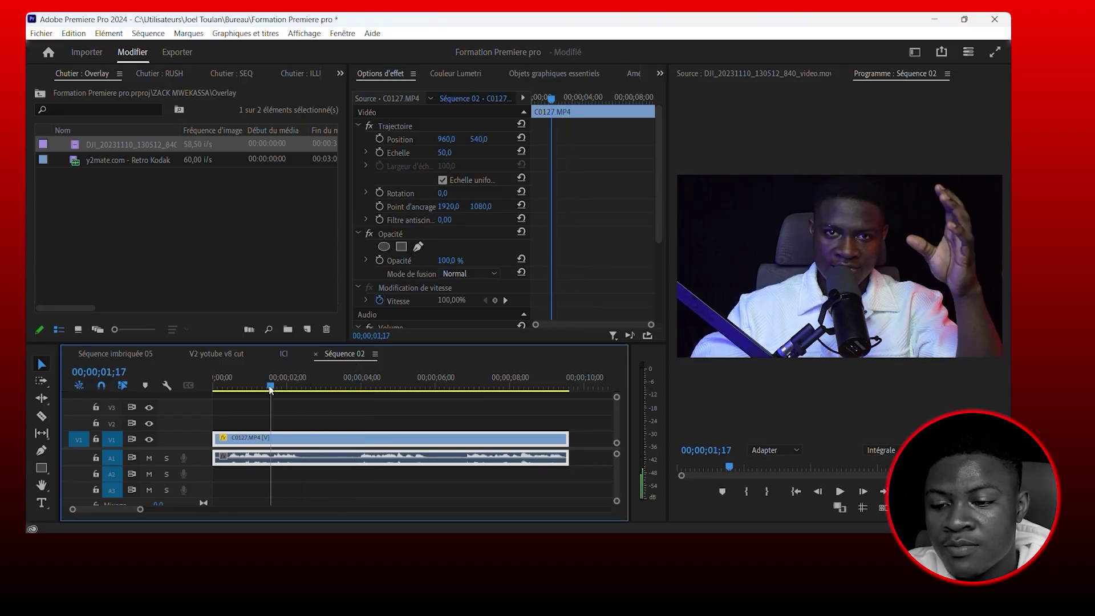
{"action": "key", "text": "ctrl+k"}
{"action": "left_click_drag", "start_coordinate": [260, 390], "coordinate": [255, 390]}
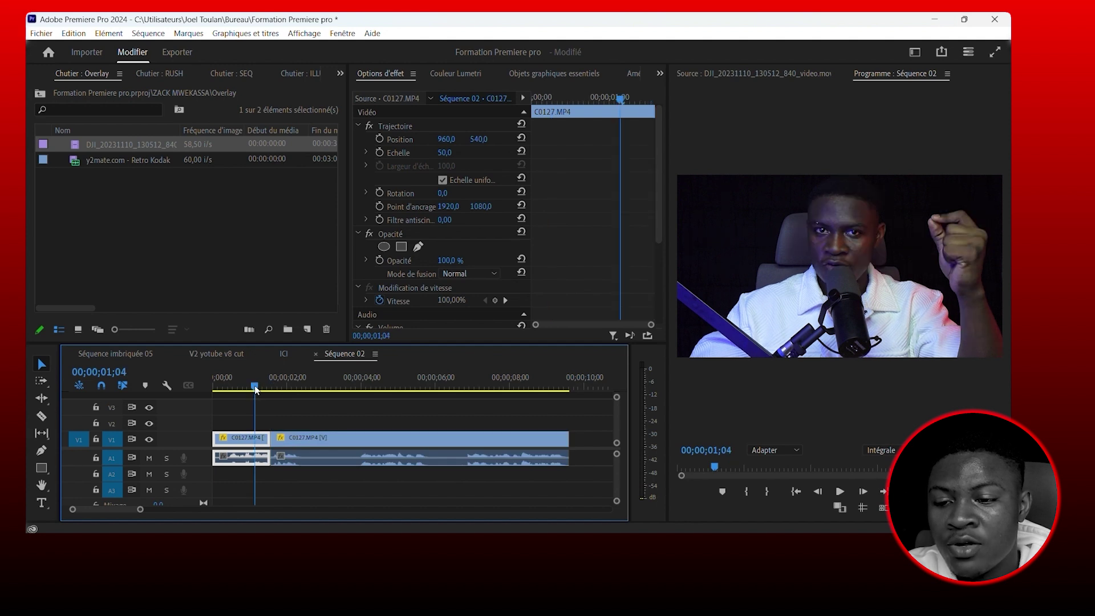
{"action": "left_click", "coordinate": [285, 390]}
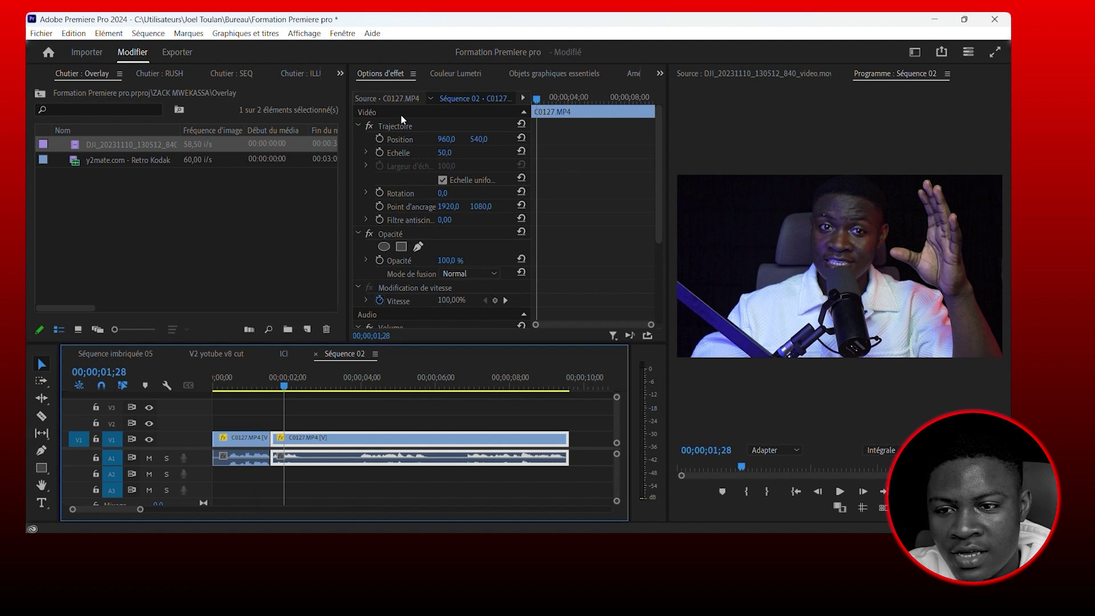
Set the second segment's scale to 74 and vertical position to 832, and play across the cut.
{"action": "left_click_drag", "start_coordinate": [447, 154], "coordinate": [484, 139]}
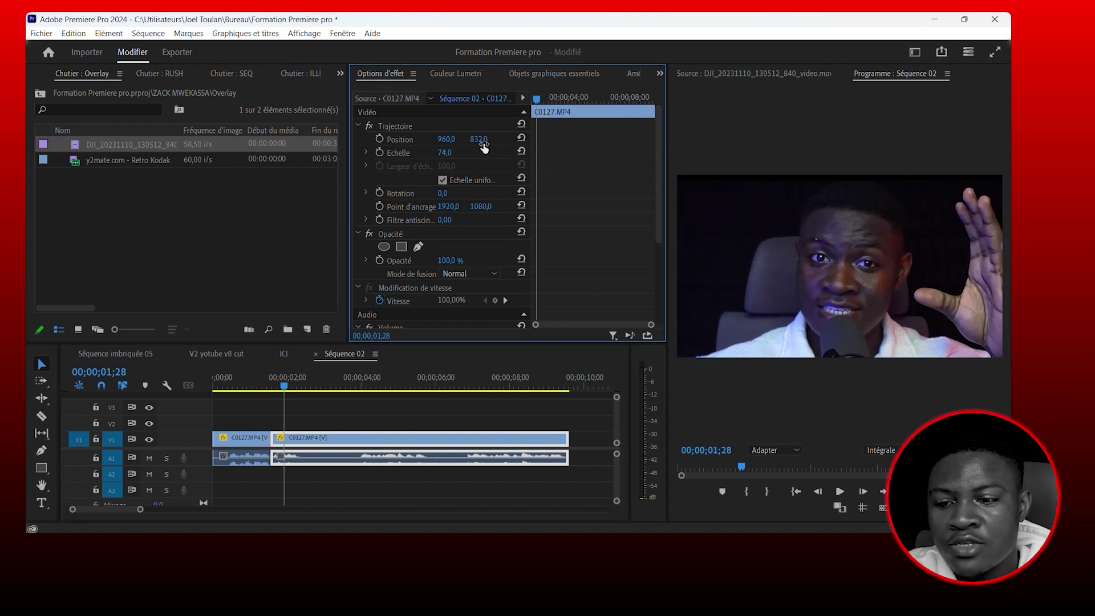
{"action": "left_click", "coordinate": [239, 388]}
{"action": "key", "text": "space"}
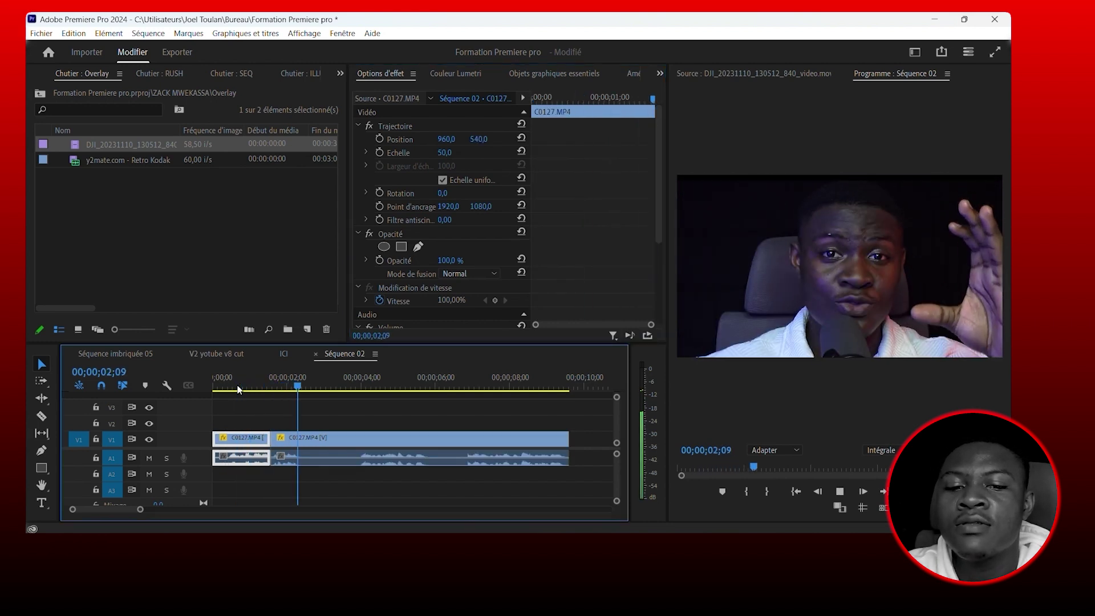
{"action": "key", "text": "space"}
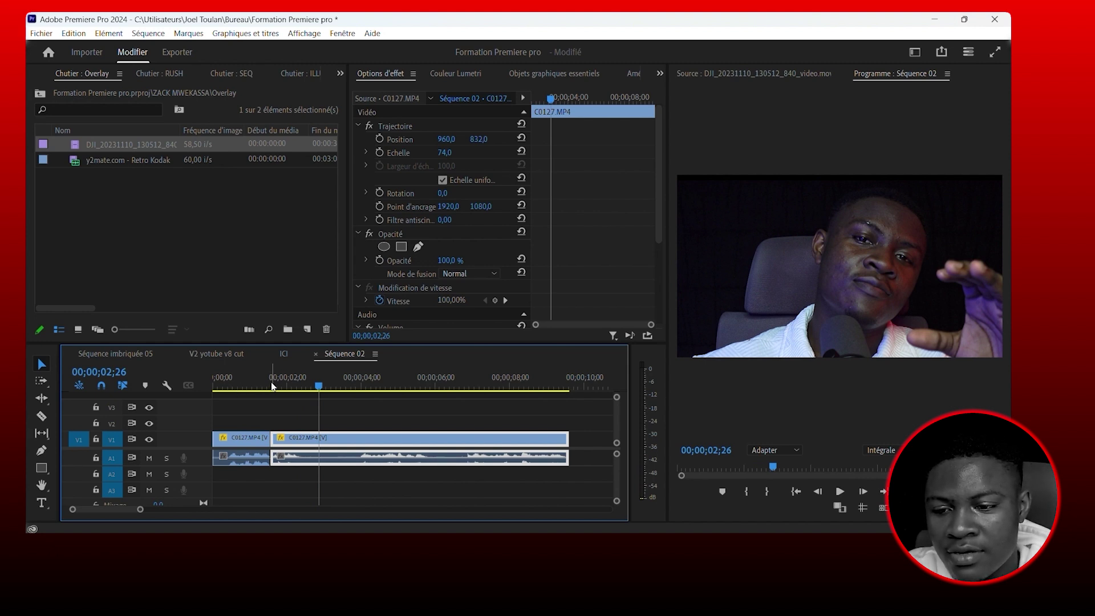
Start animating the scale of C0127.MP4 at 00;00;01;02, advance to 00;00;02;26 and save the project.
{"action": "left_click", "coordinate": [254, 386]}
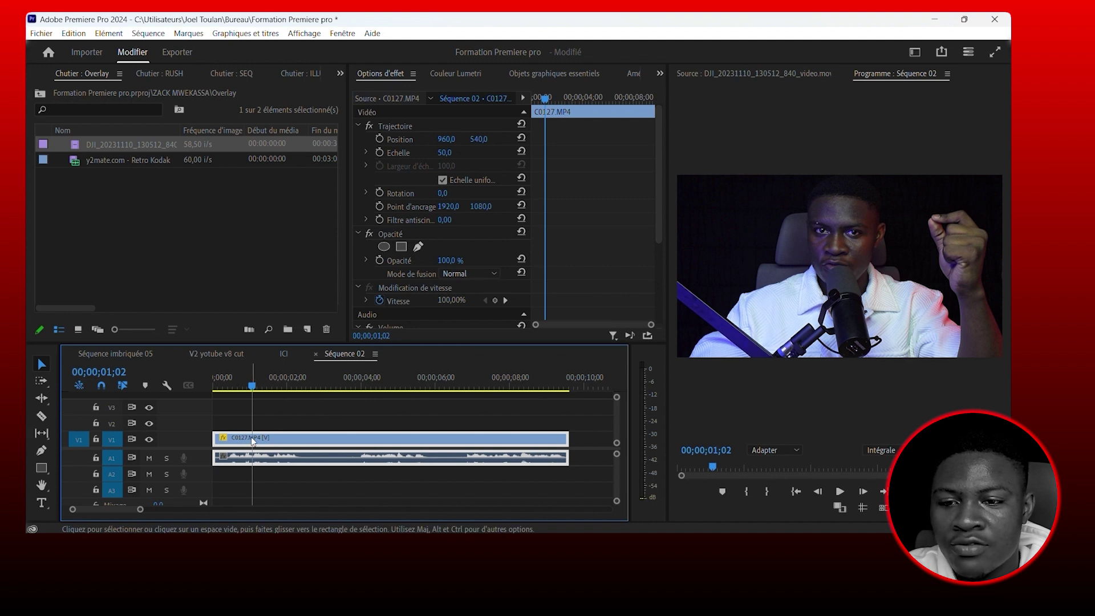
{"action": "left_click", "coordinate": [379, 153]}
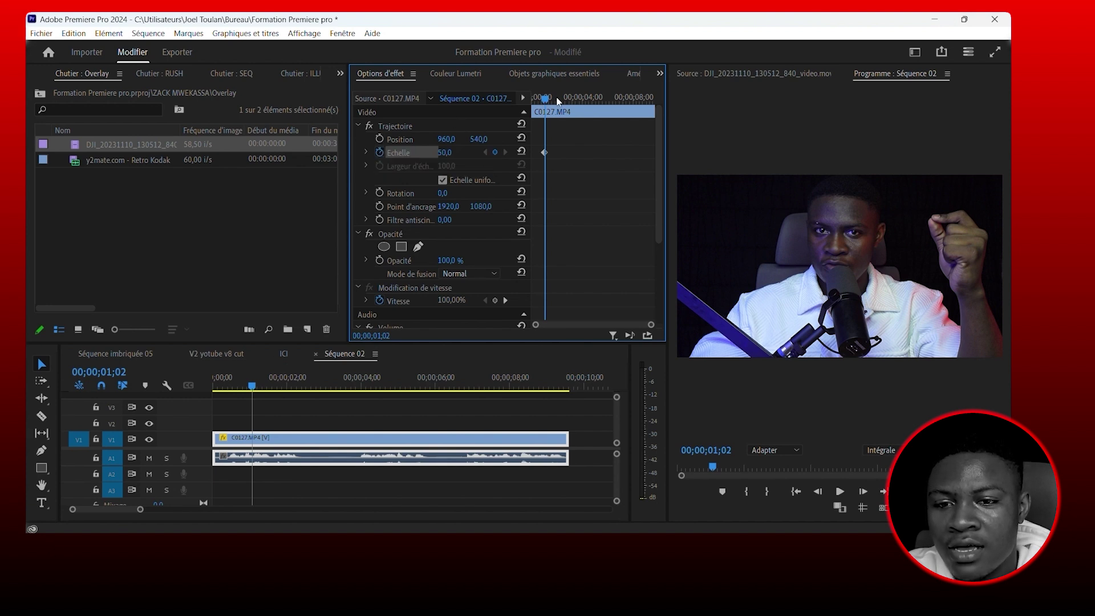
{"action": "key", "text": "space"}
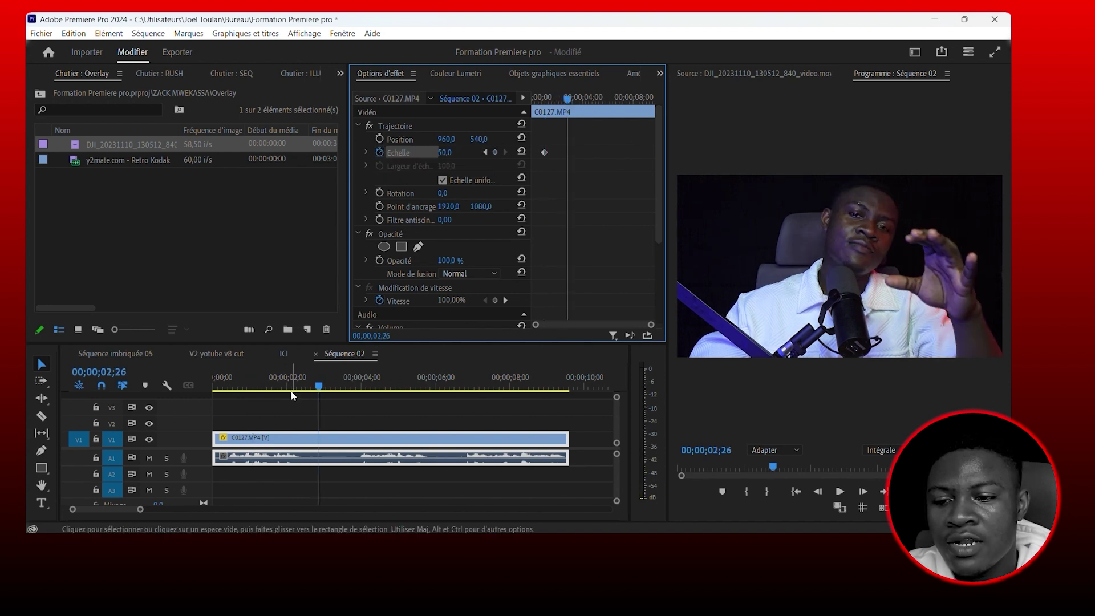
{"action": "key", "text": "ctrl+s"}
Set the scale of C0127.MP4 to 71 at 00;00;02;26 and play back the gradual zoom.
{"action": "left_click_drag", "start_coordinate": [444, 152], "coordinate": [457, 152]}
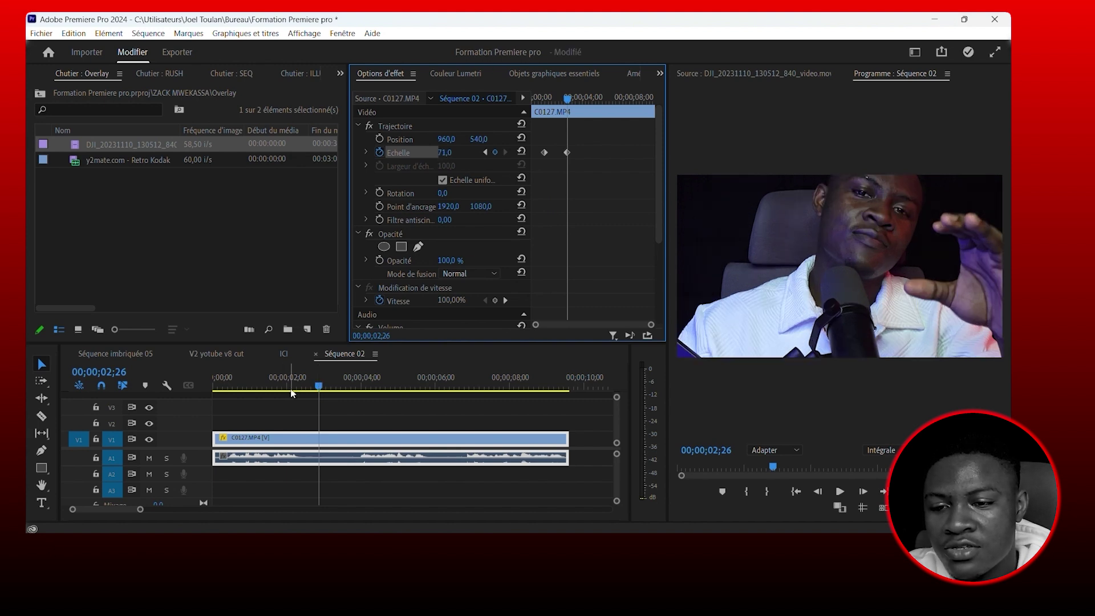
{"action": "left_click", "coordinate": [260, 390]}
{"action": "key", "text": "space"}
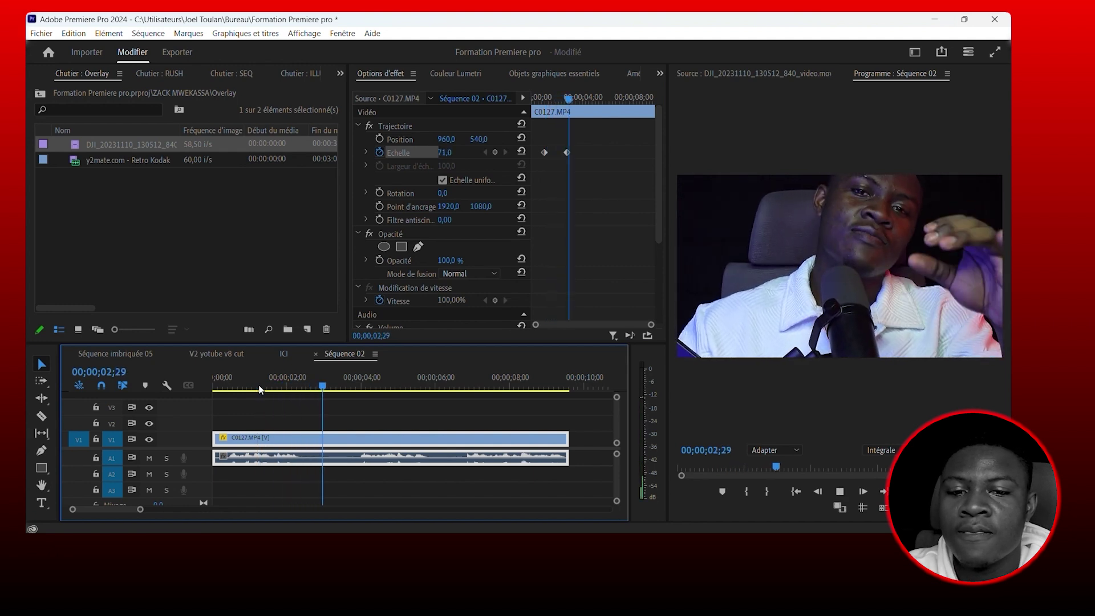
{"action": "key", "text": "space"}
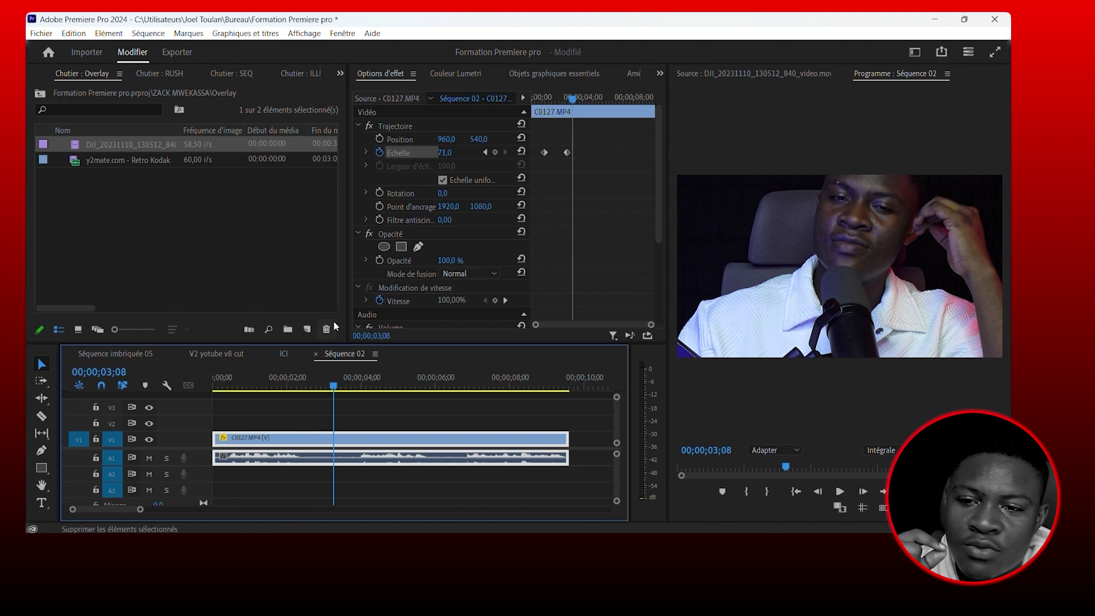
Apply Progressif interpolation to both scale keyframes of C0127.MP4 and play back the smoothed zoom.
{"action": "left_click_drag", "start_coordinate": [536, 140], "coordinate": [569, 162]}
{"action": "right_click", "coordinate": [544, 153]}
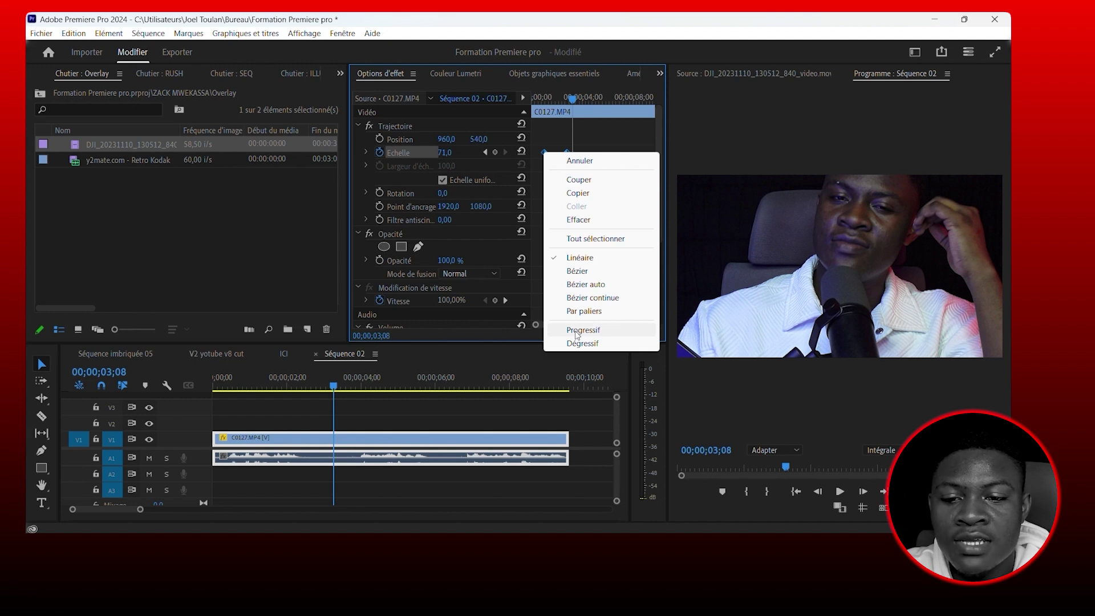
{"action": "left_click", "coordinate": [577, 331]}
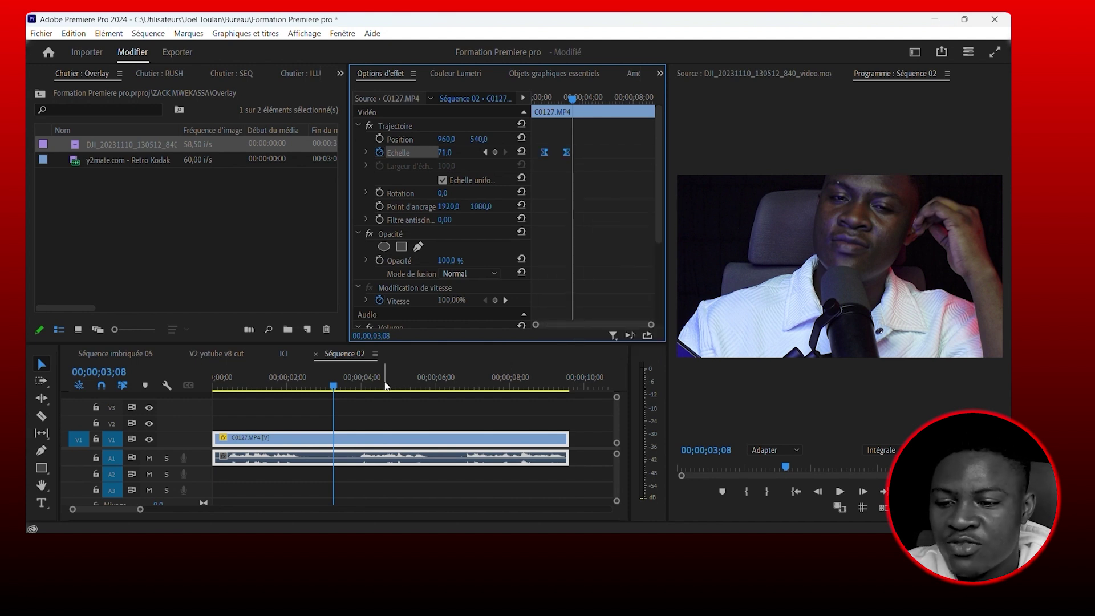
{"action": "left_click", "coordinate": [259, 387]}
{"action": "key", "text": "space"}
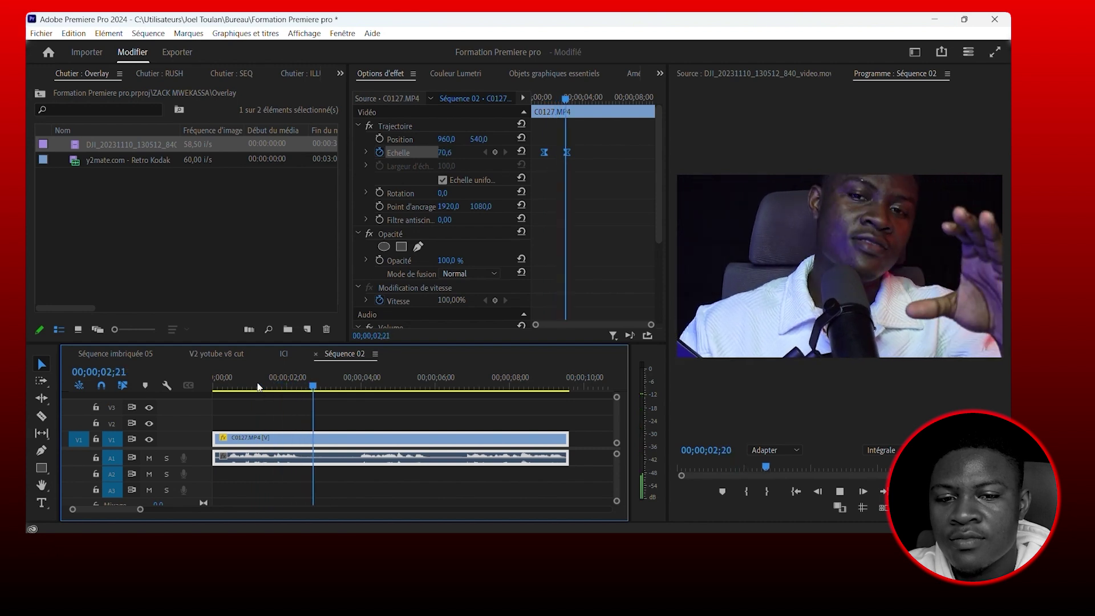
Move the second scale keyframe of C0127.MP4 closer to the first and play back the faster zoom.
{"action": "key", "text": "space"}
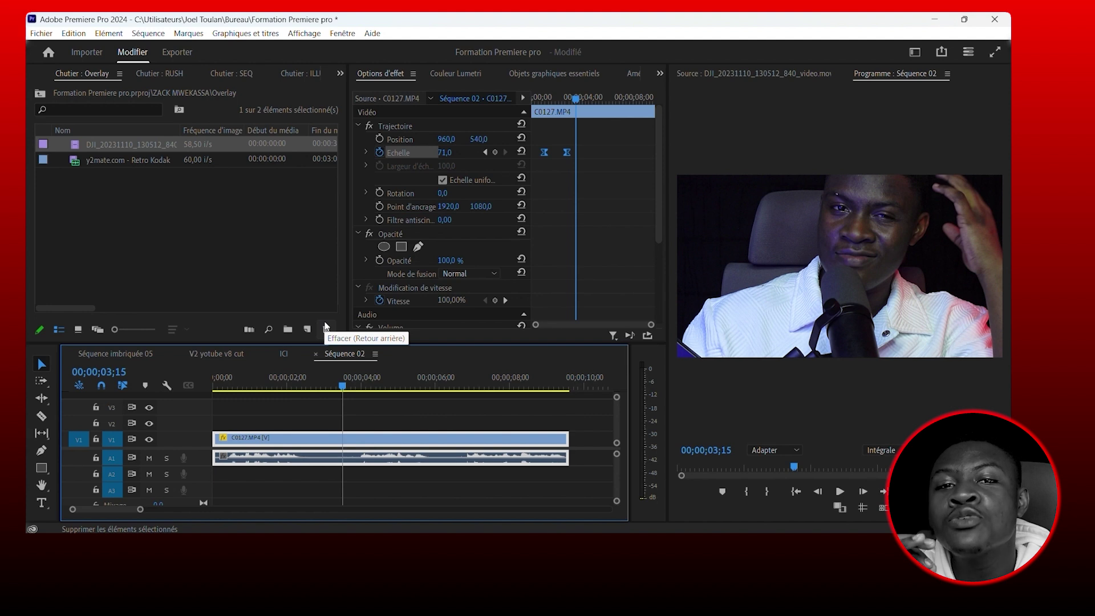
{"action": "left_click", "coordinate": [355, 292]}
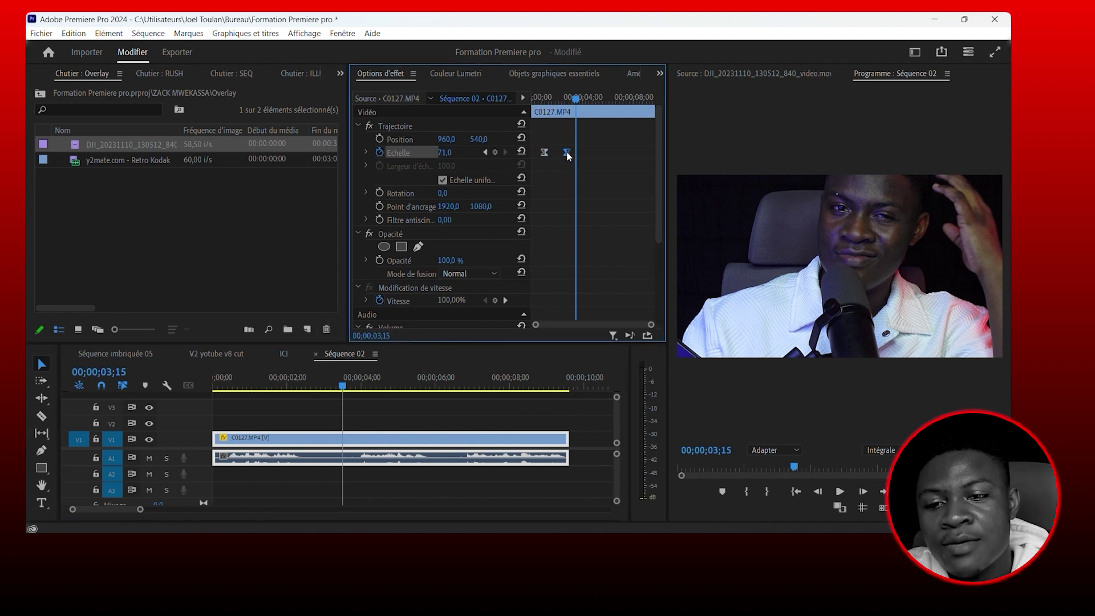
{"action": "left_click_drag", "start_coordinate": [562, 156], "coordinate": [557, 156]}
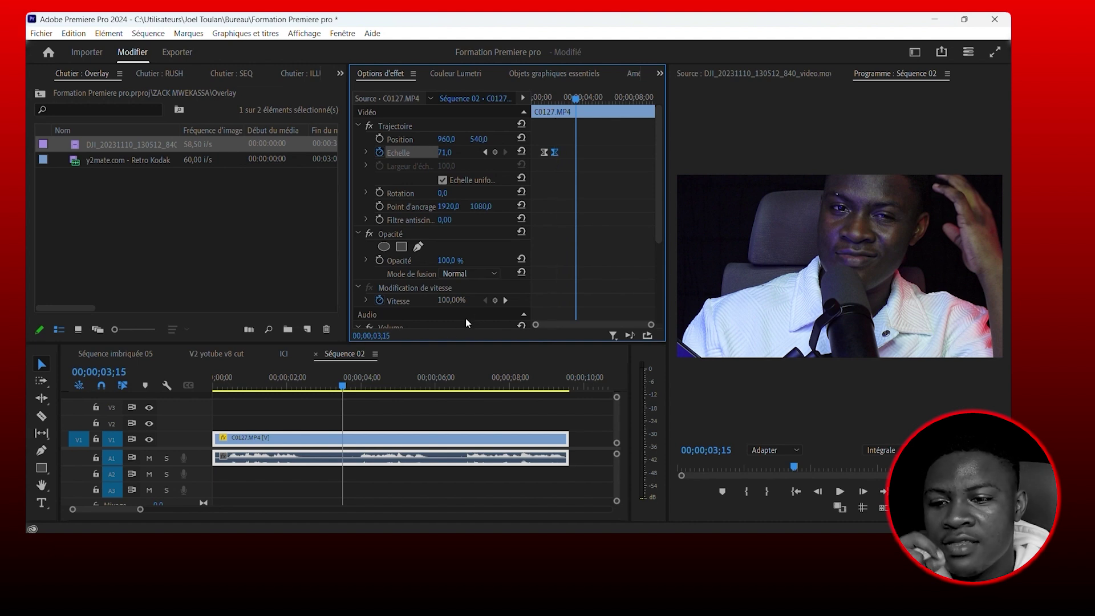
{"action": "left_click", "coordinate": [252, 388]}
{"action": "key", "text": "space"}
{"action": "key", "text": "space"}
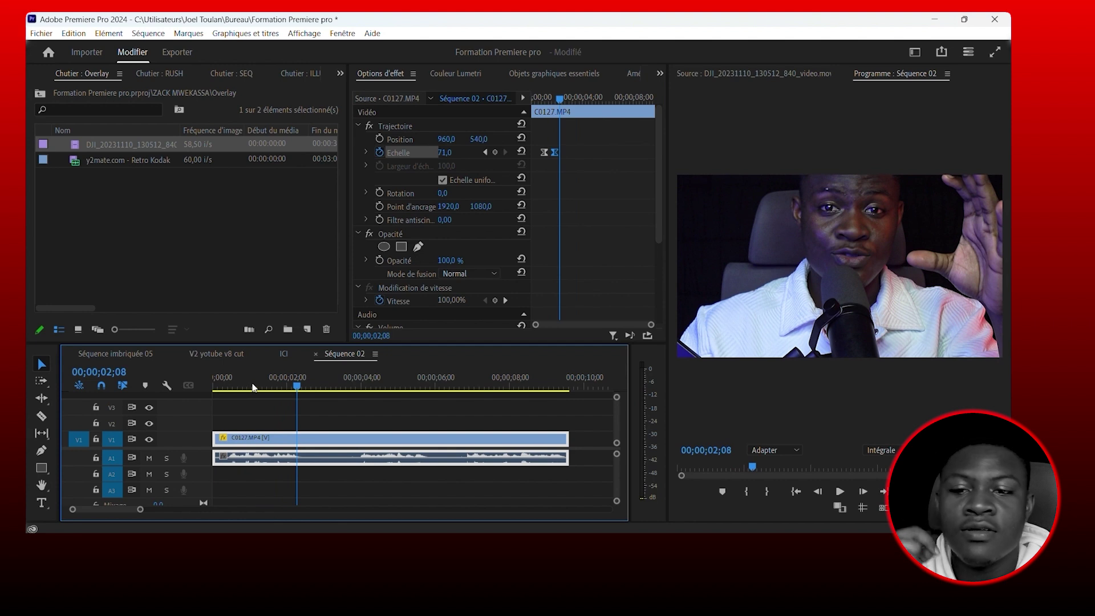
Move the second scale keyframe even closer to the first, to about 00;00;01;13, and play back the zoom.
{"action": "left_click_drag", "start_coordinate": [652, 326], "coordinate": [606, 325]}
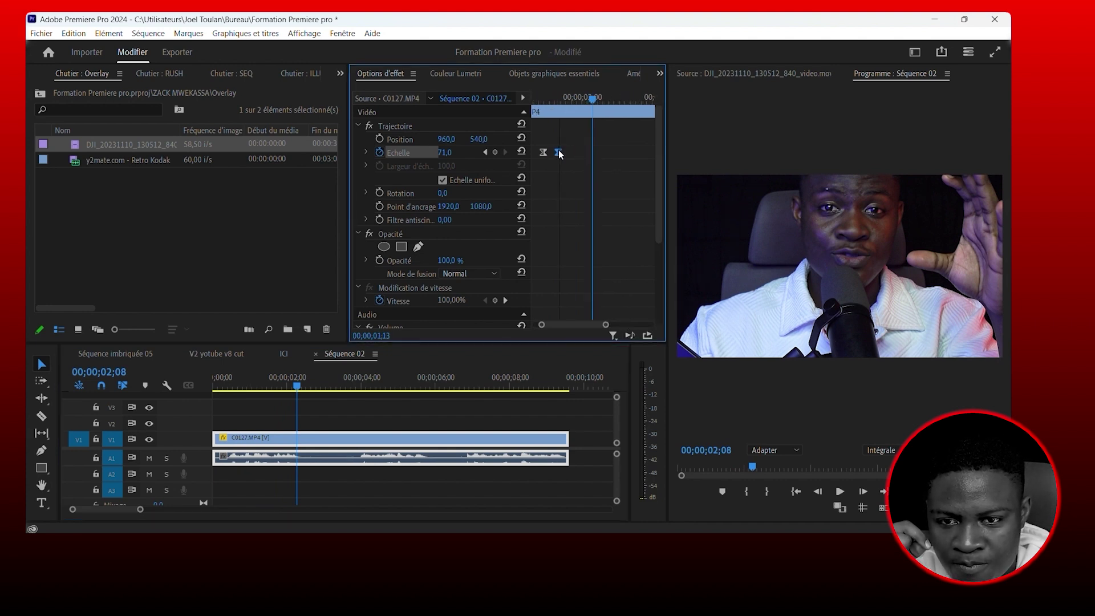
{"action": "left_click", "coordinate": [233, 387]}
{"action": "key", "text": "space"}
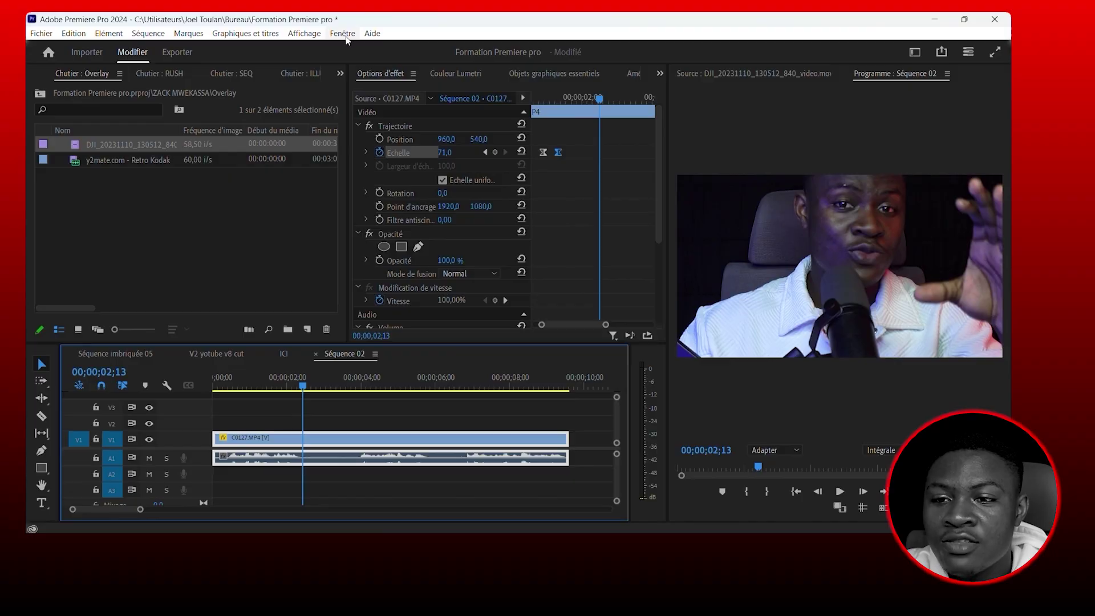
Open the Premiere Composer extension and browse the Transitions folder of its Starter Pack.
{"action": "left_click", "coordinate": [346, 37]}
{"action": "mouse_move", "coordinate": [366, 83]}
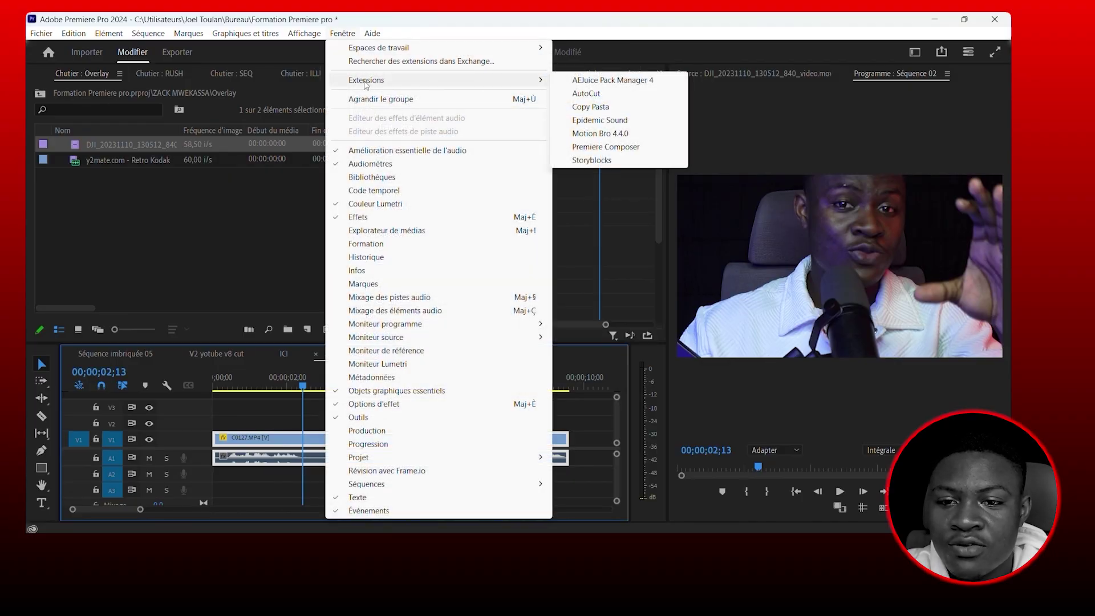
{"action": "left_click", "coordinate": [587, 147]}
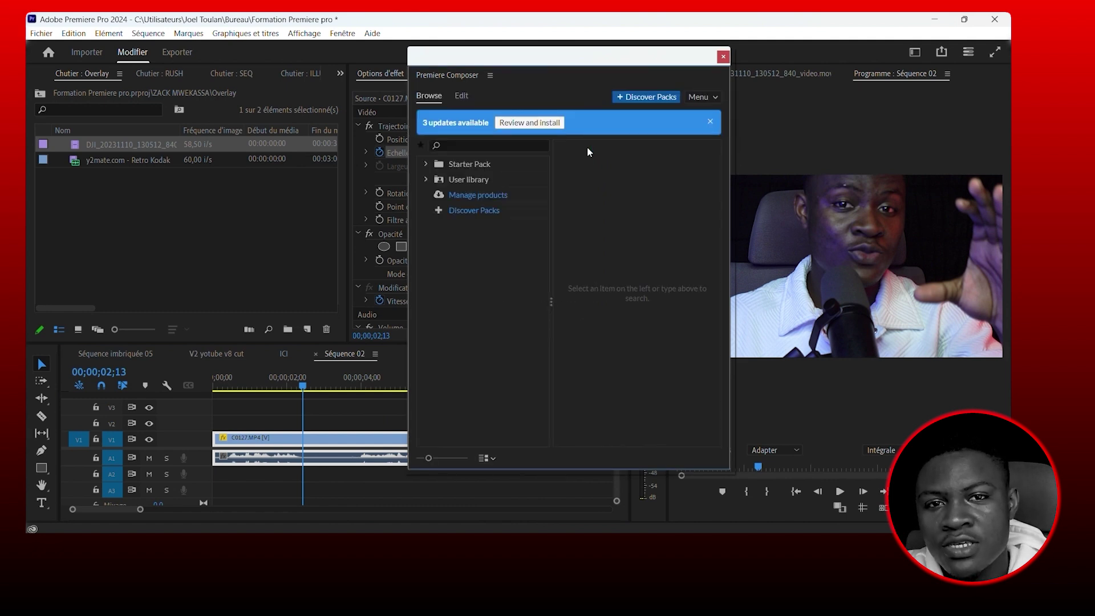
{"action": "left_click", "coordinate": [425, 165]}
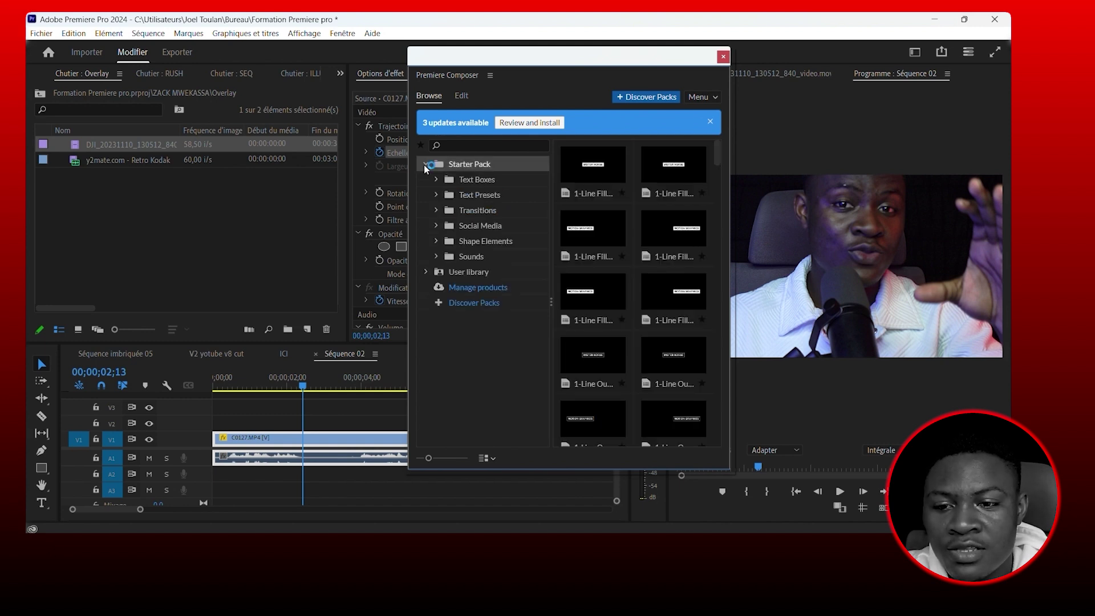
{"action": "left_click", "coordinate": [437, 211]}
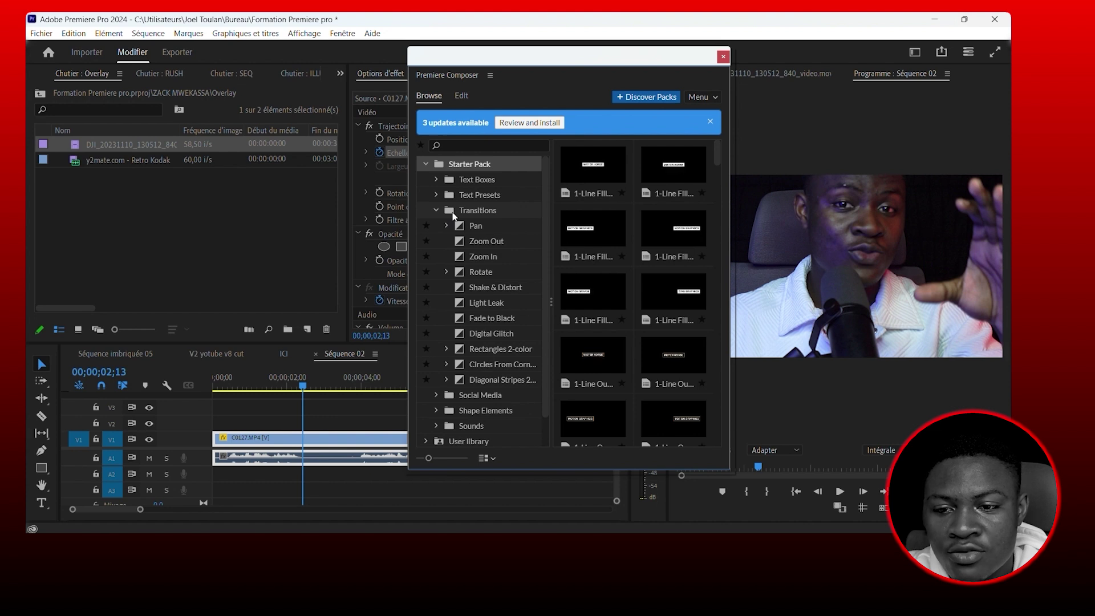
{"action": "left_click", "coordinate": [454, 216]}
{"action": "scroll", "coordinate": [593, 239], "scroll_direction": "down", "scroll_amount": 1}
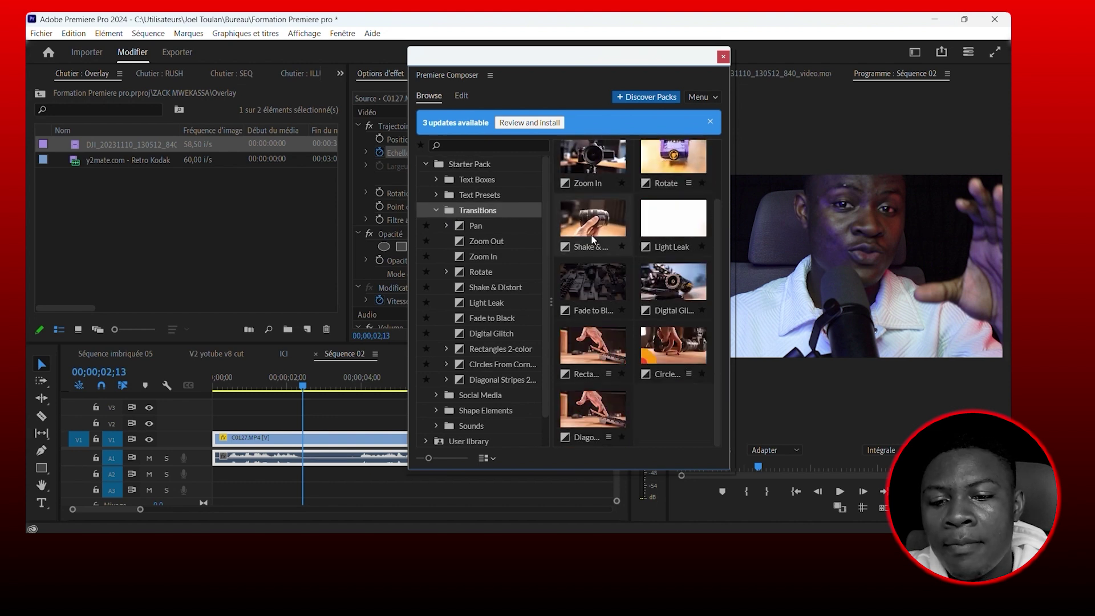
{"action": "scroll", "coordinate": [590, 319], "scroll_direction": "up", "scroll_amount": 1}
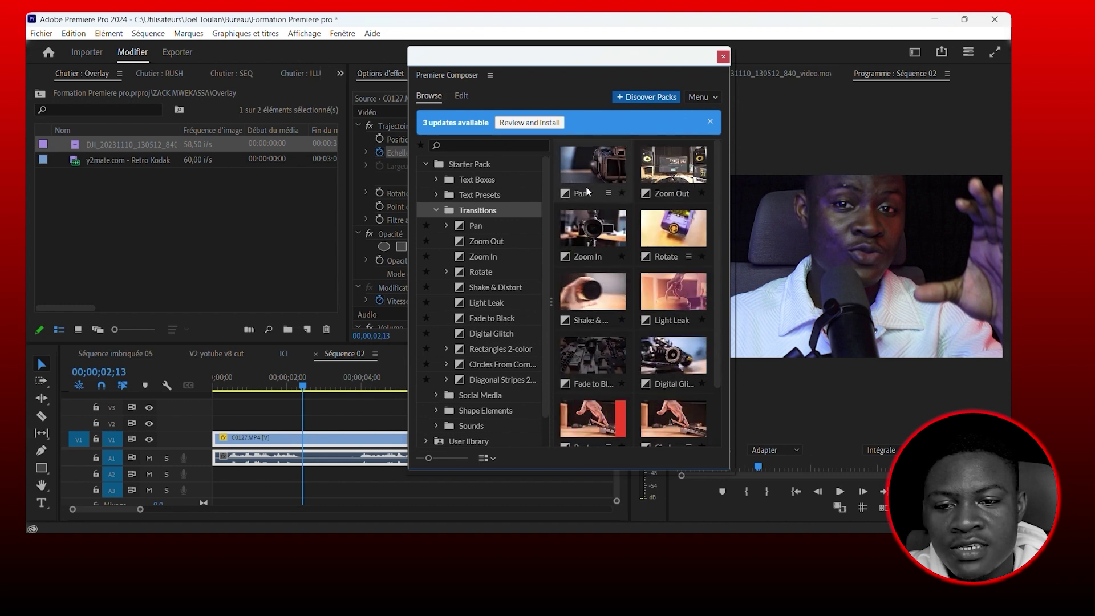
Add the Pan Left transition with sound at 00;00;02;13 in Séquence 02 and play it back.
{"action": "left_click", "coordinate": [588, 178]}
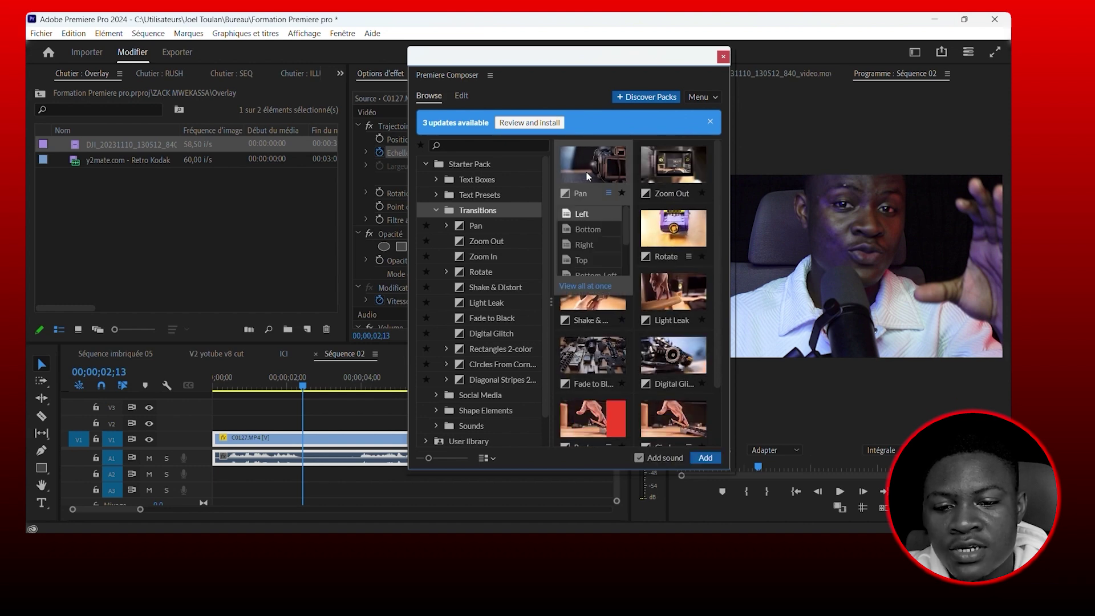
{"action": "left_click", "coordinate": [704, 459]}
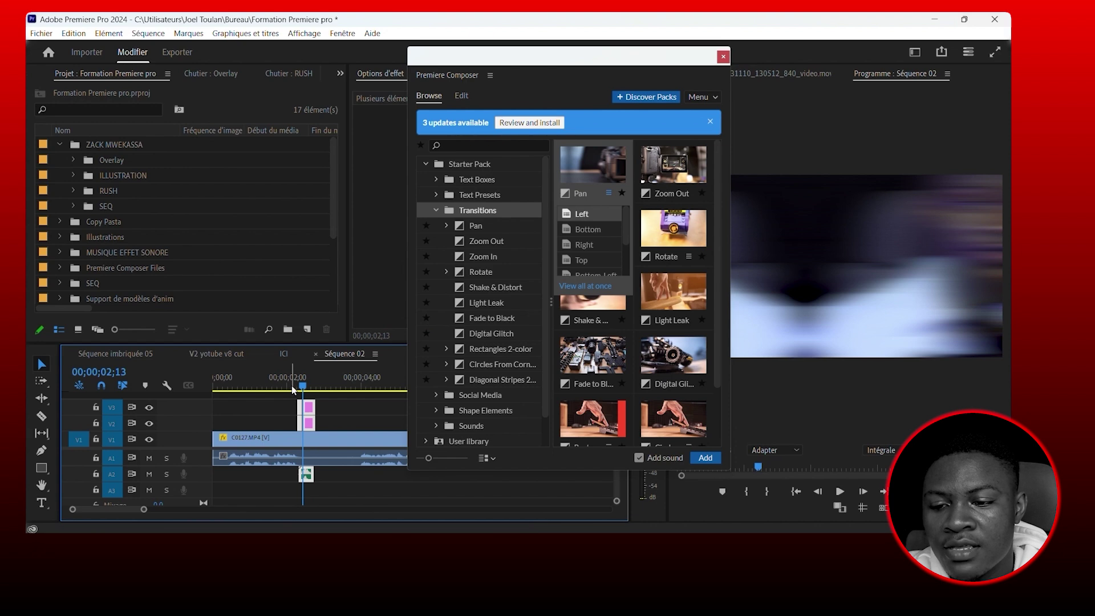
{"action": "key", "text": "space"}
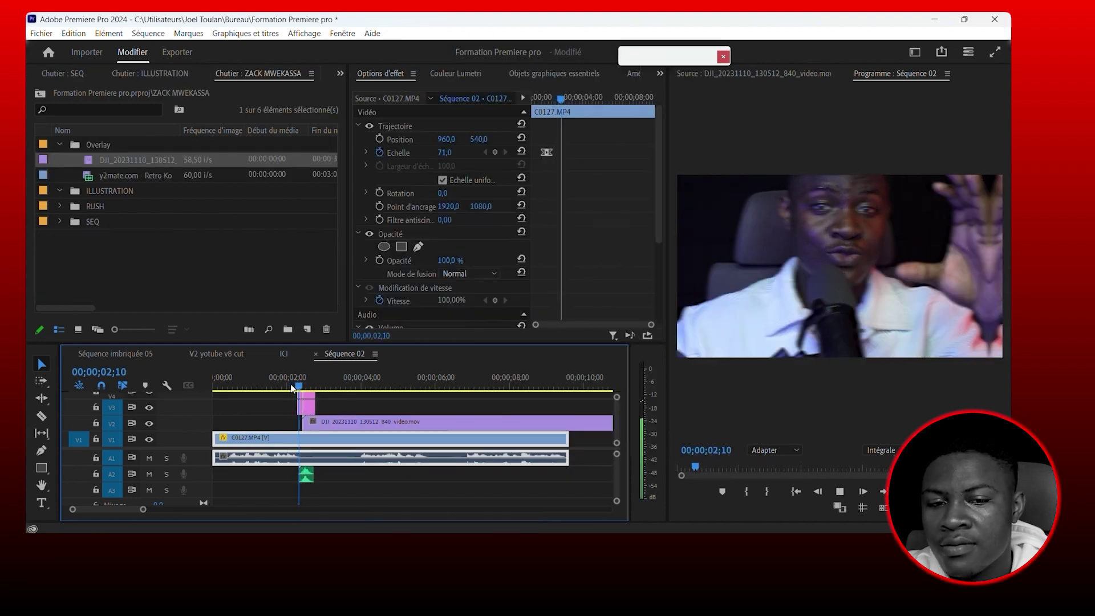
{"action": "key", "text": "space"}
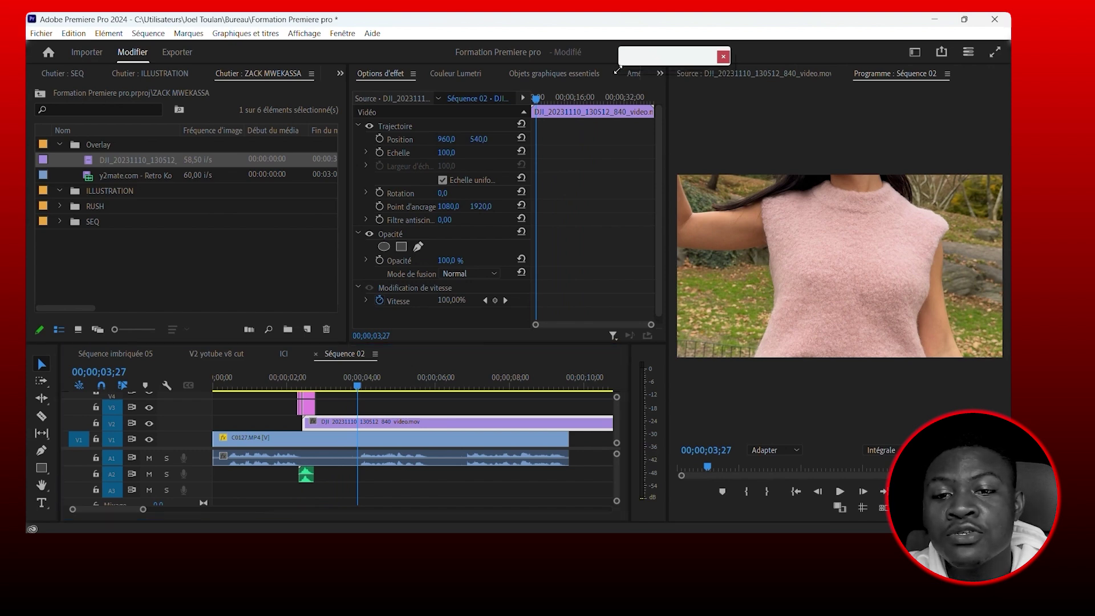
Place the Rectangles 2-color transition above the start of the DJI video clip in Séquence 02.
{"action": "mouse_move", "coordinate": [618, 68]}
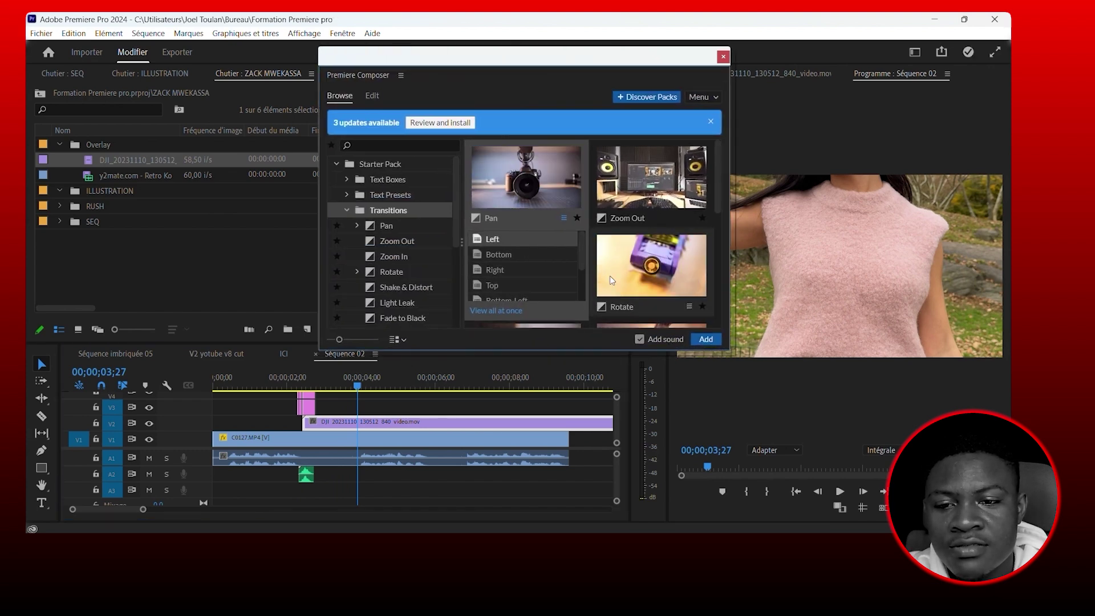
{"action": "scroll", "coordinate": [631, 240], "scroll_direction": "down", "scroll_amount": 3}
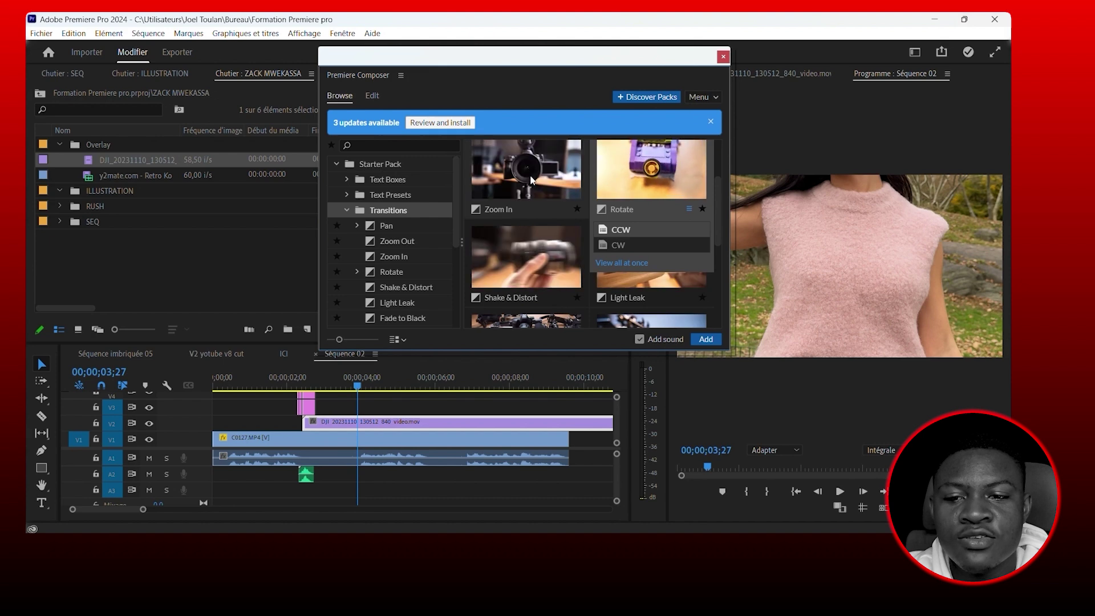
{"action": "scroll", "coordinate": [530, 174], "scroll_direction": "down", "scroll_amount": 3}
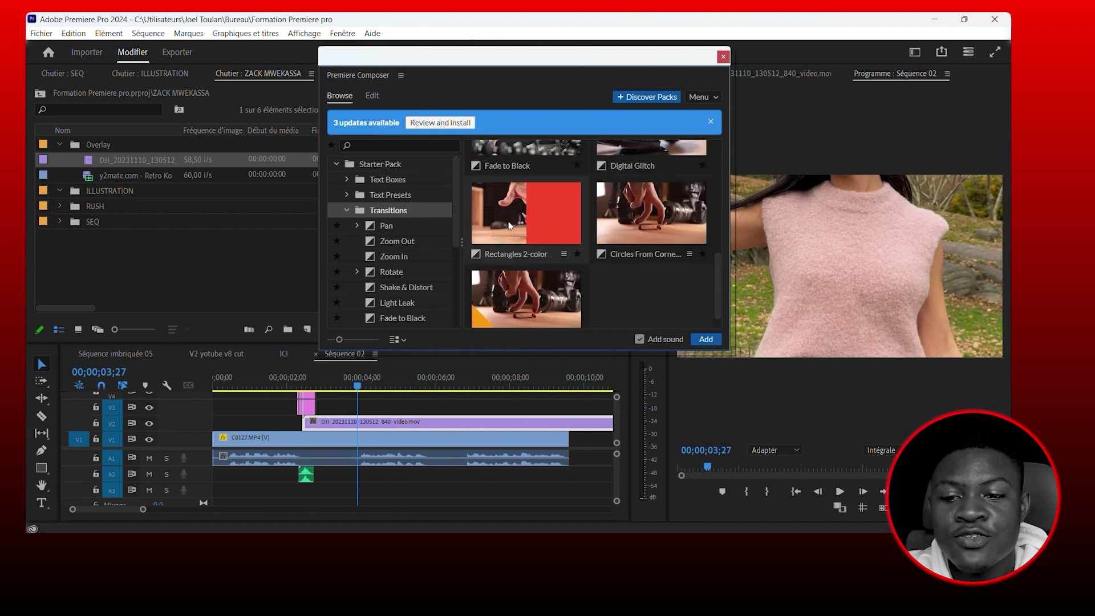
{"action": "left_click_drag", "start_coordinate": [508, 222], "coordinate": [303, 408]}
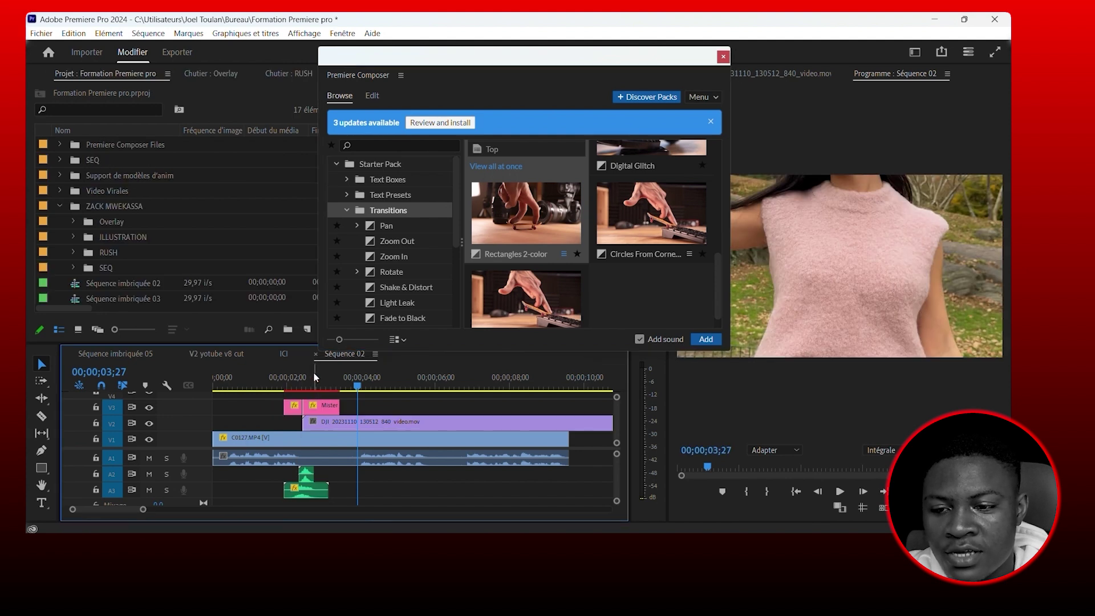
Remove the pan transition's sound from track A2 and play back the Rectangles 2-color transition.
{"action": "left_click", "coordinate": [303, 473]}
{"action": "key", "text": "Up"}
{"action": "key", "text": "space"}
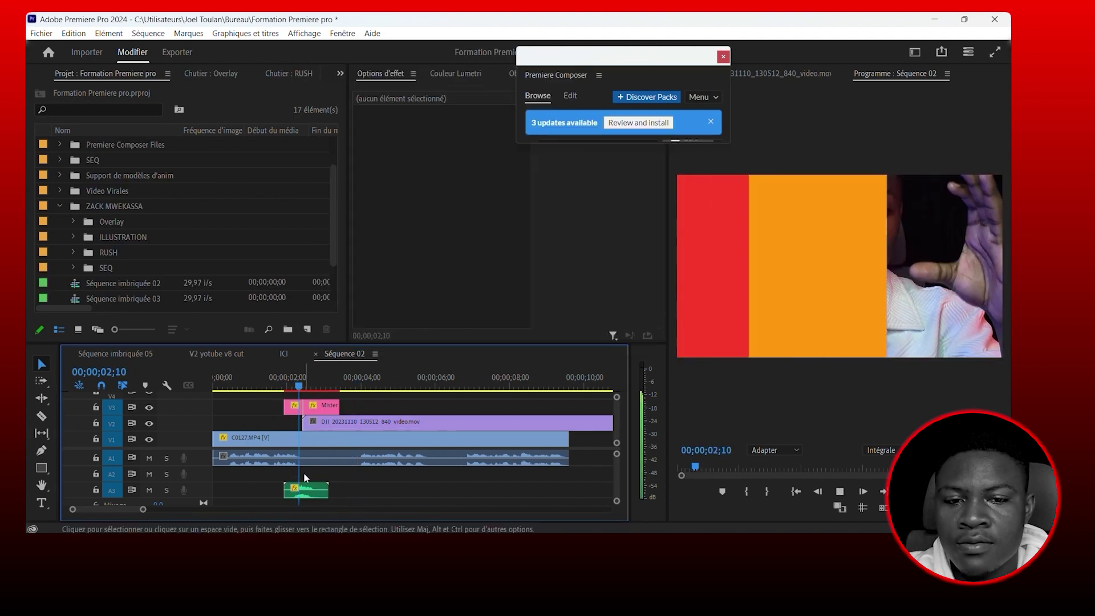
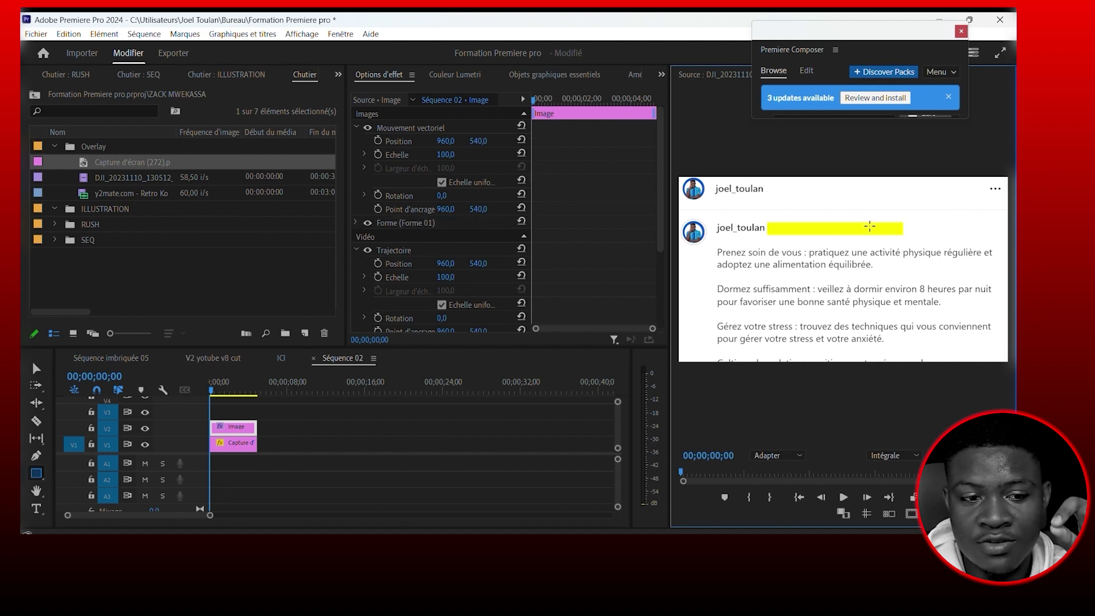
Change the fill colour of the highlight rectangle (Forme 01) to orange FF8200.
{"action": "scroll", "coordinate": [491, 229], "scroll_direction": "down", "scroll_amount": 5}
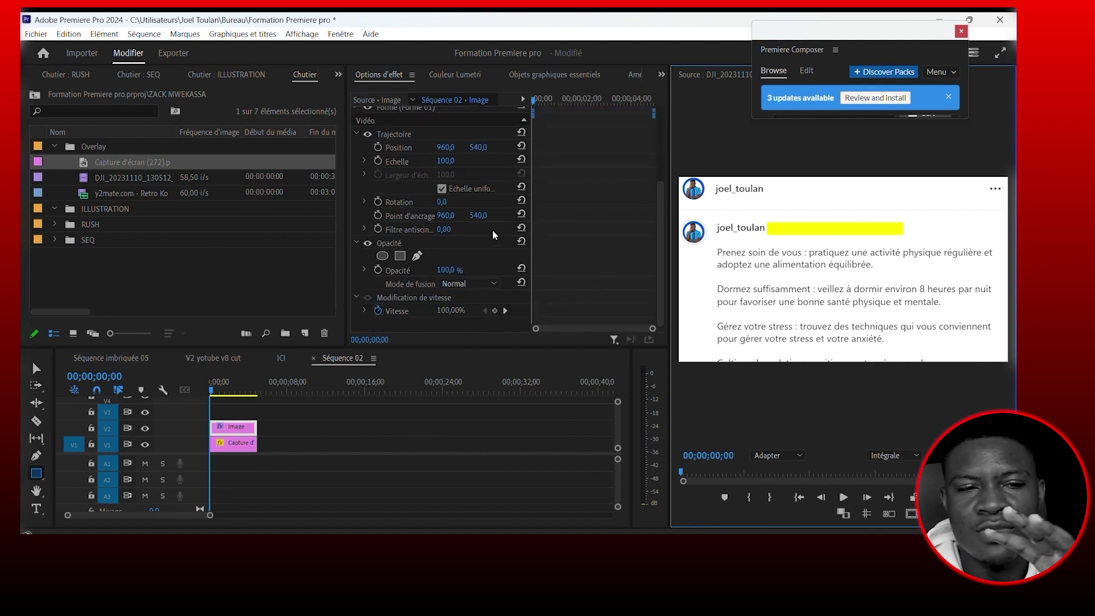
{"action": "scroll", "coordinate": [402, 209], "scroll_direction": "up", "scroll_amount": 4}
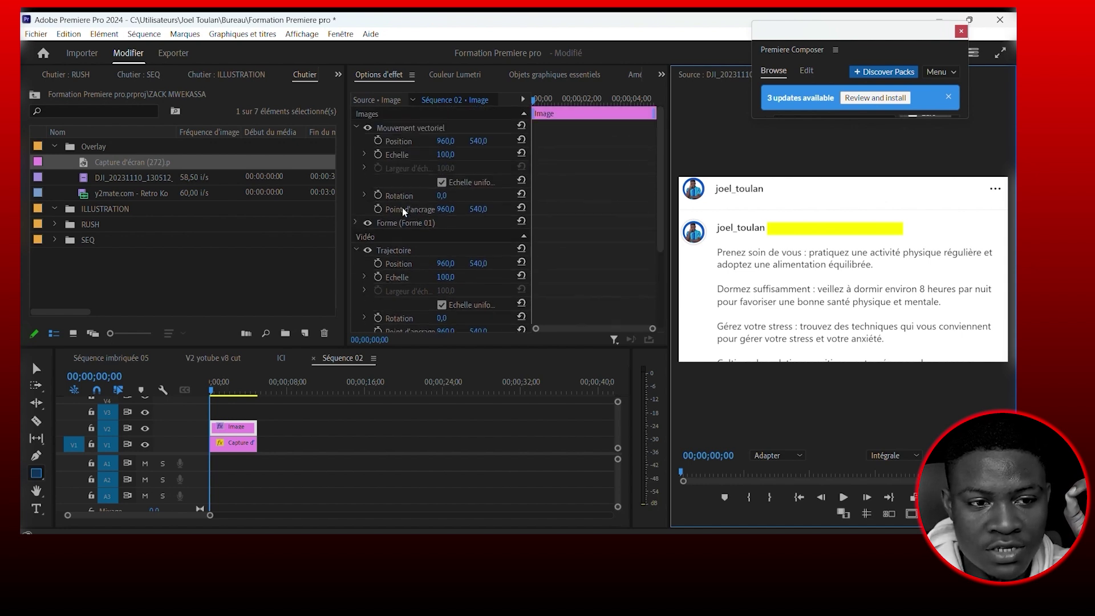
{"action": "left_click", "coordinate": [355, 223]}
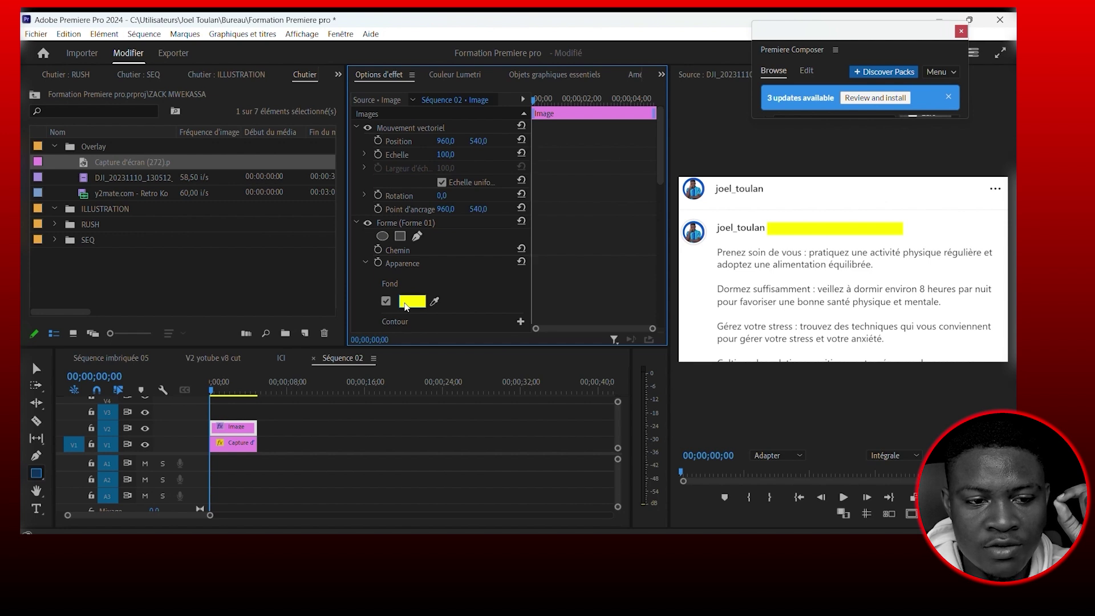
{"action": "left_click", "coordinate": [411, 301]}
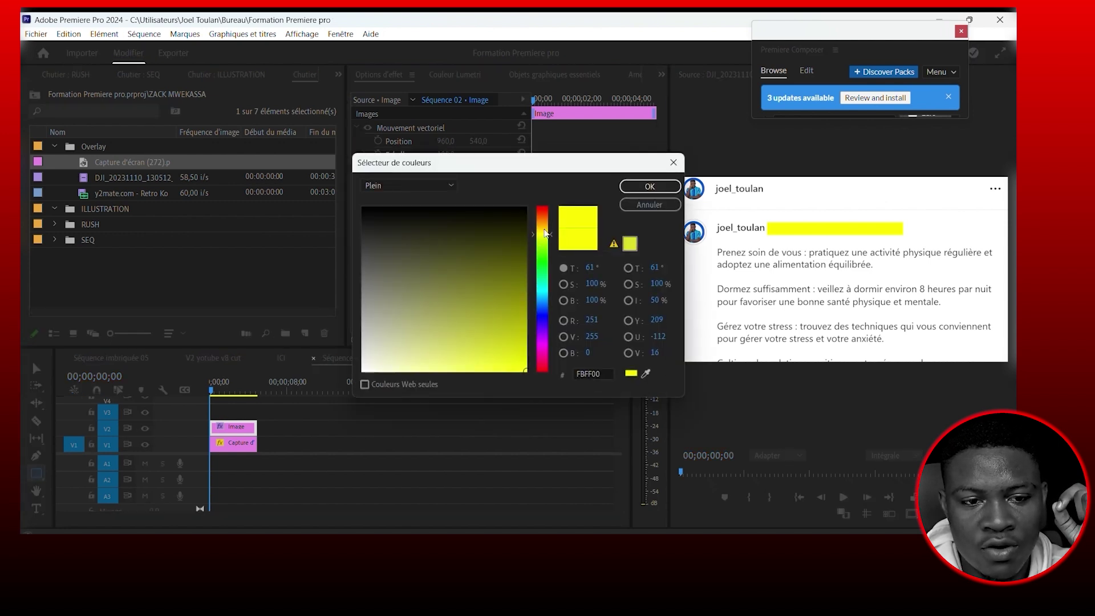
{"action": "left_click_drag", "start_coordinate": [546, 232], "coordinate": [546, 224]}
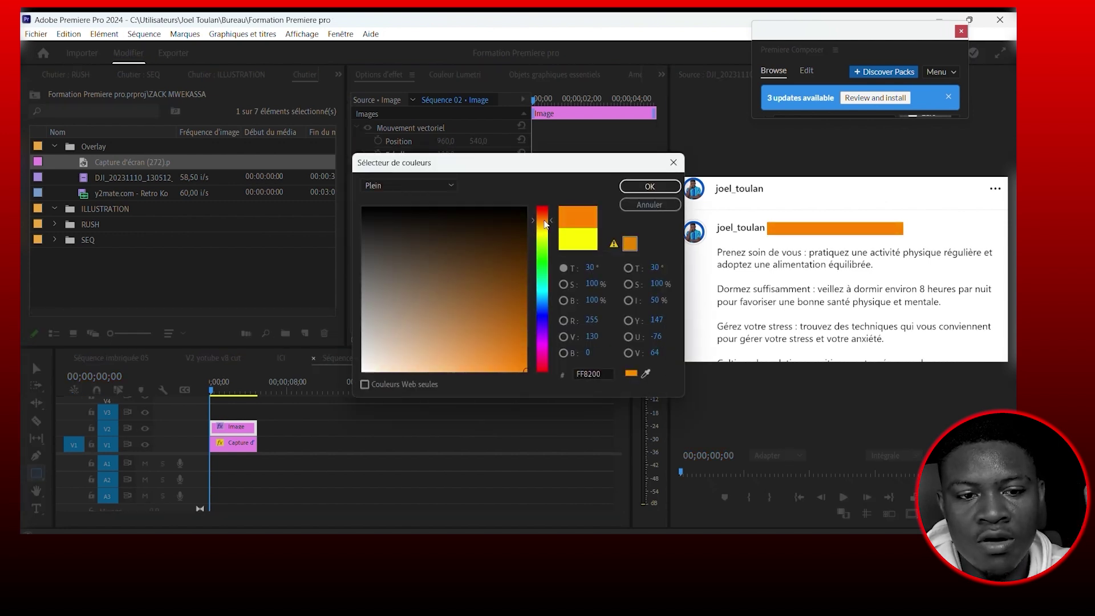
{"action": "left_click", "coordinate": [649, 187]}
Set the blending mode of the highlight rectangle's Image clip to Produit.
{"action": "scroll", "coordinate": [469, 252], "scroll_direction": "down", "scroll_amount": 5}
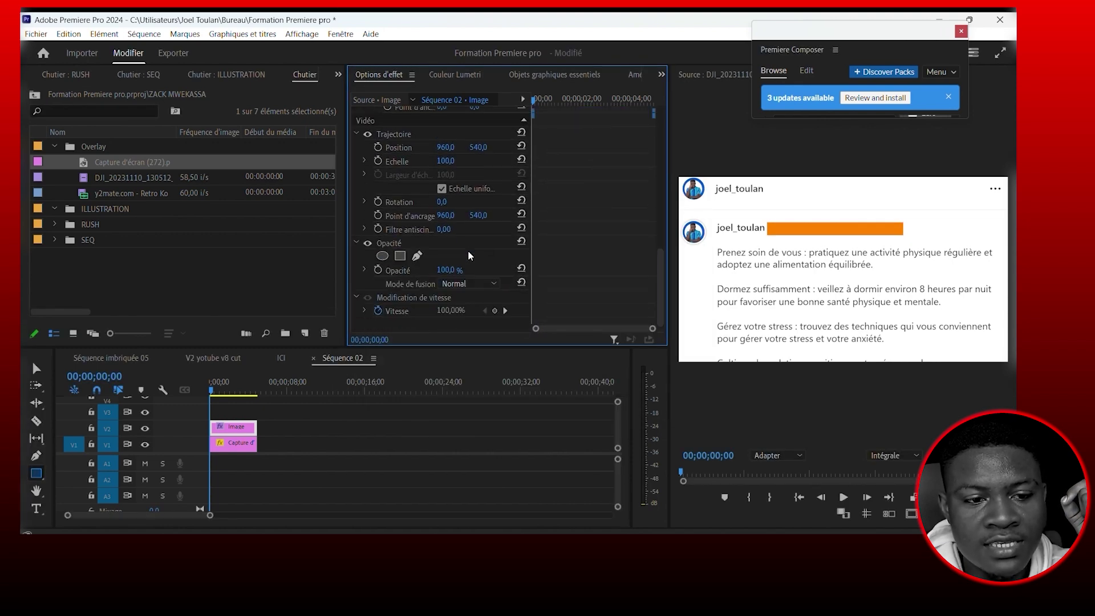
{"action": "left_click", "coordinate": [460, 284]}
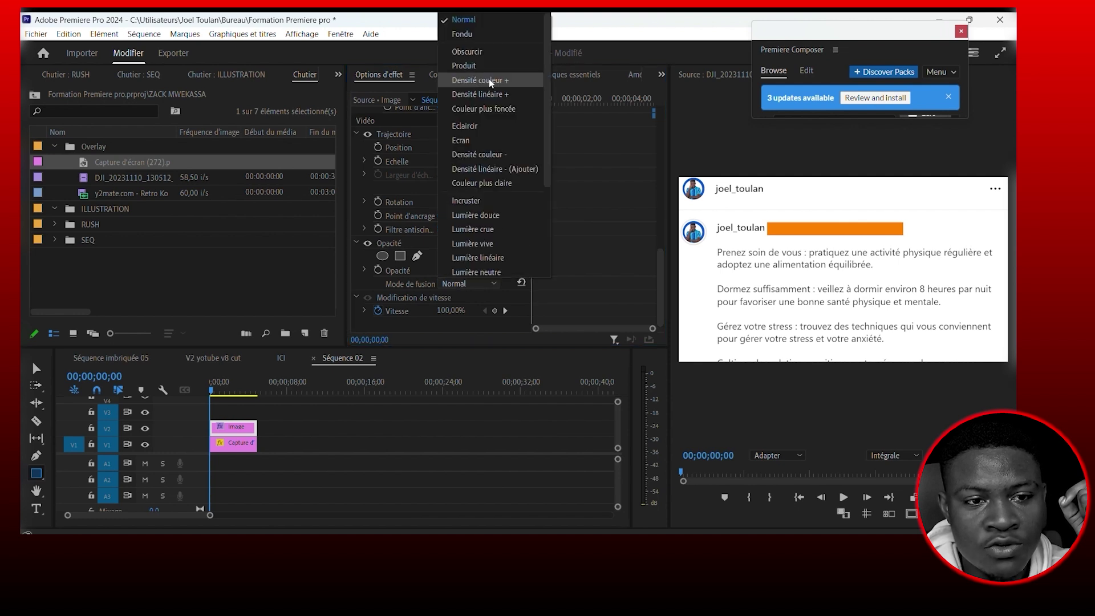
{"action": "left_click", "coordinate": [463, 66]}
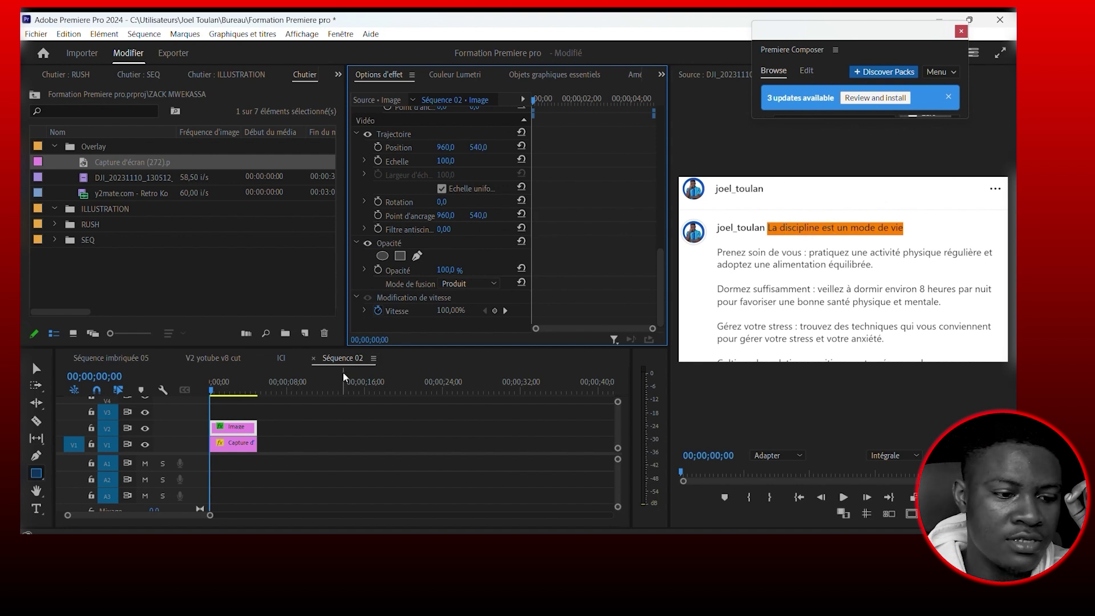
Apply the Recadrage effect to the Image clip on V2 and start animating its Droite value at 00;00;00;00.
{"action": "key", "text": "shift+7"}
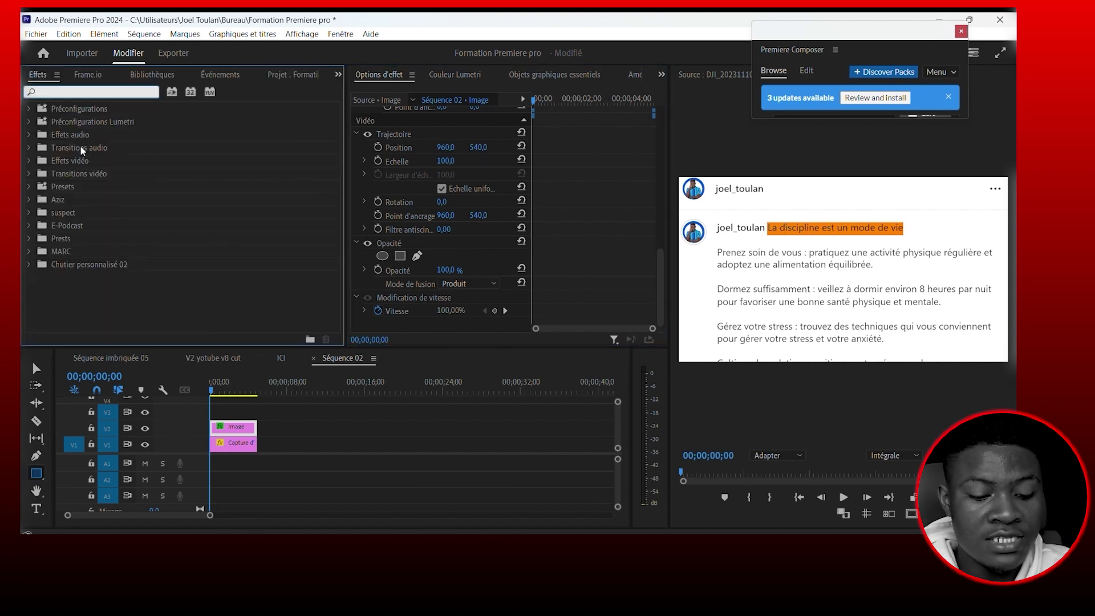
{"action": "type", "text": "reca"}
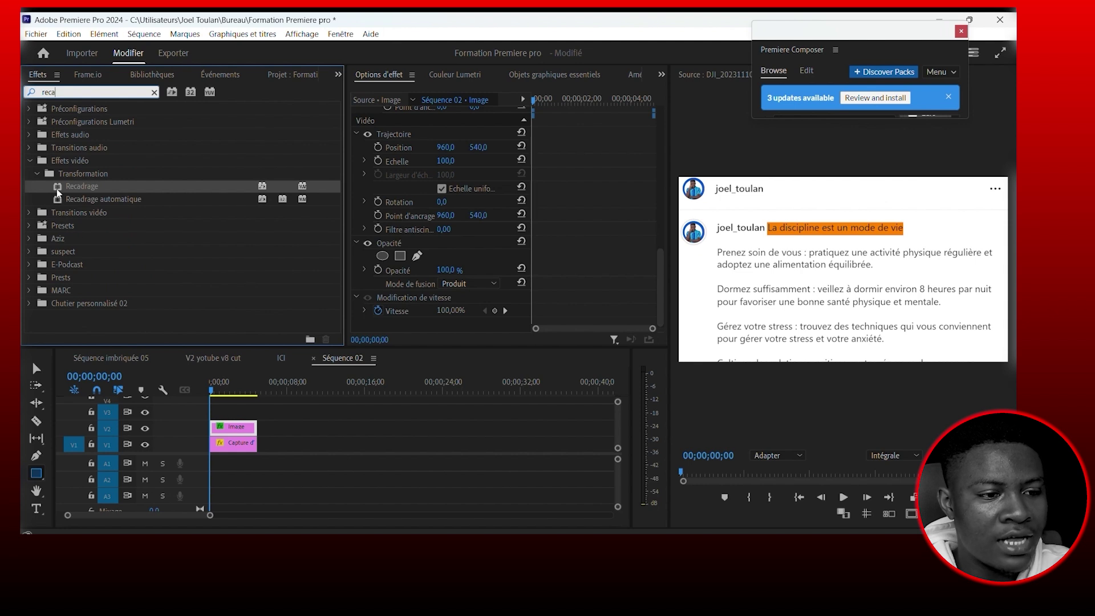
{"action": "left_click_drag", "start_coordinate": [57, 194], "coordinate": [217, 429]}
{"action": "left_click", "coordinate": [393, 214]}
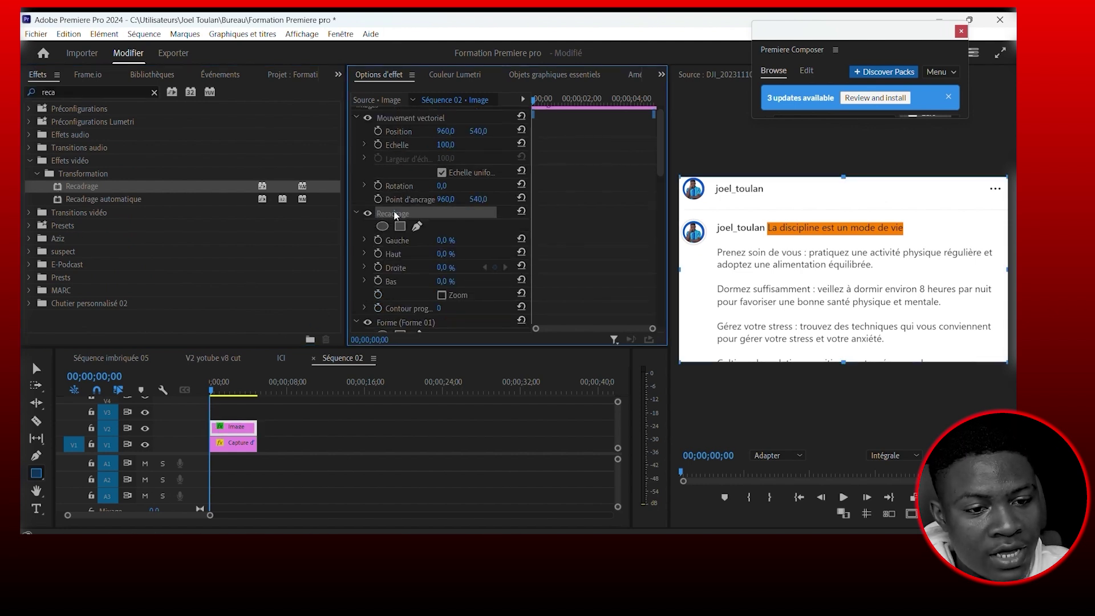
{"action": "left_click", "coordinate": [393, 268]}
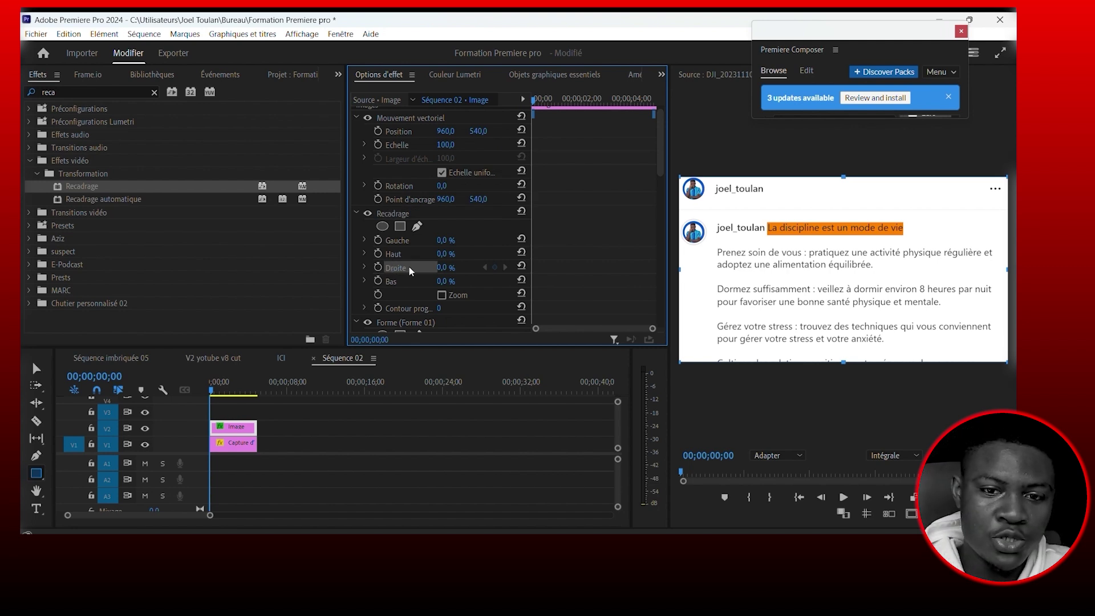
{"action": "left_click", "coordinate": [378, 268]}
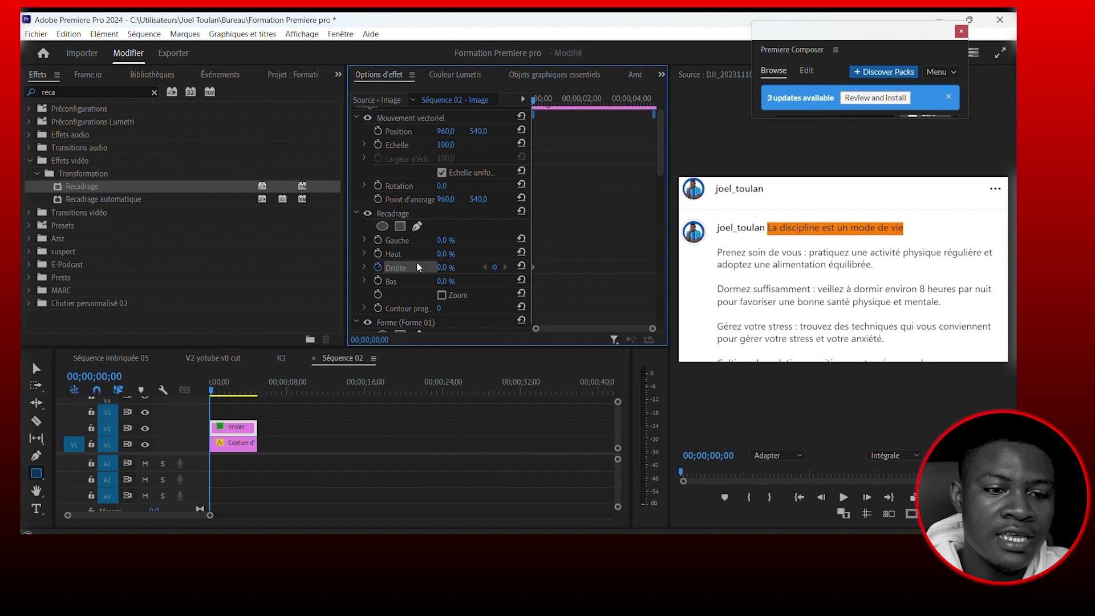
Keyframe the Recadrage effect's Droite value at 100 % on the first frame and 0 % at 00;00;02;09, and play back the highlight.
{"action": "left_click", "coordinate": [446, 268]}
{"action": "type", "text": "100"}
{"action": "key", "text": "Return"}
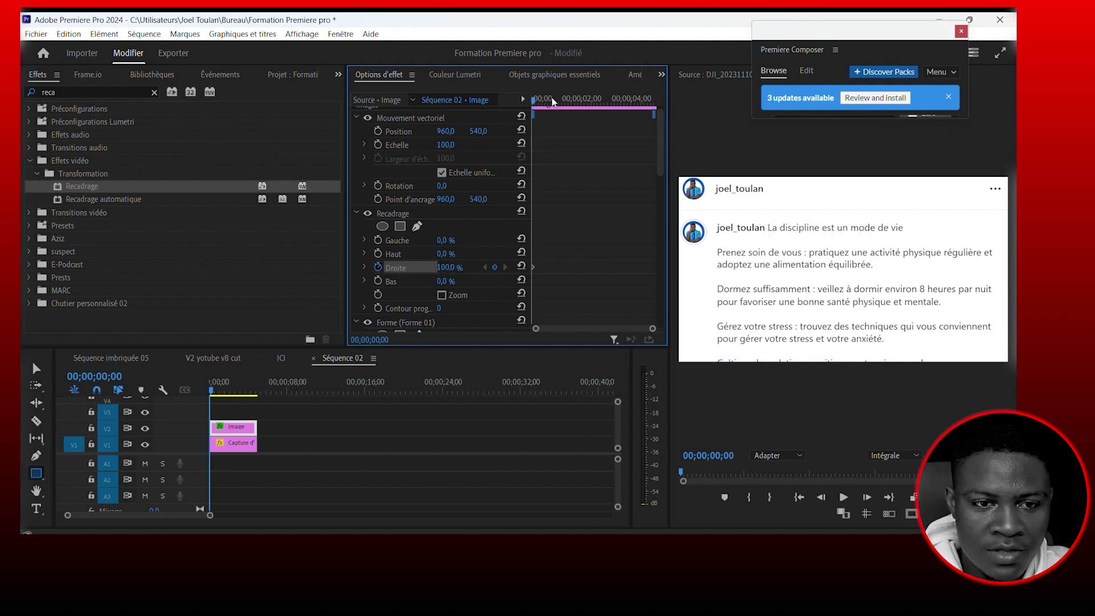
{"action": "left_click_drag", "start_coordinate": [549, 101], "coordinate": [589, 100]}
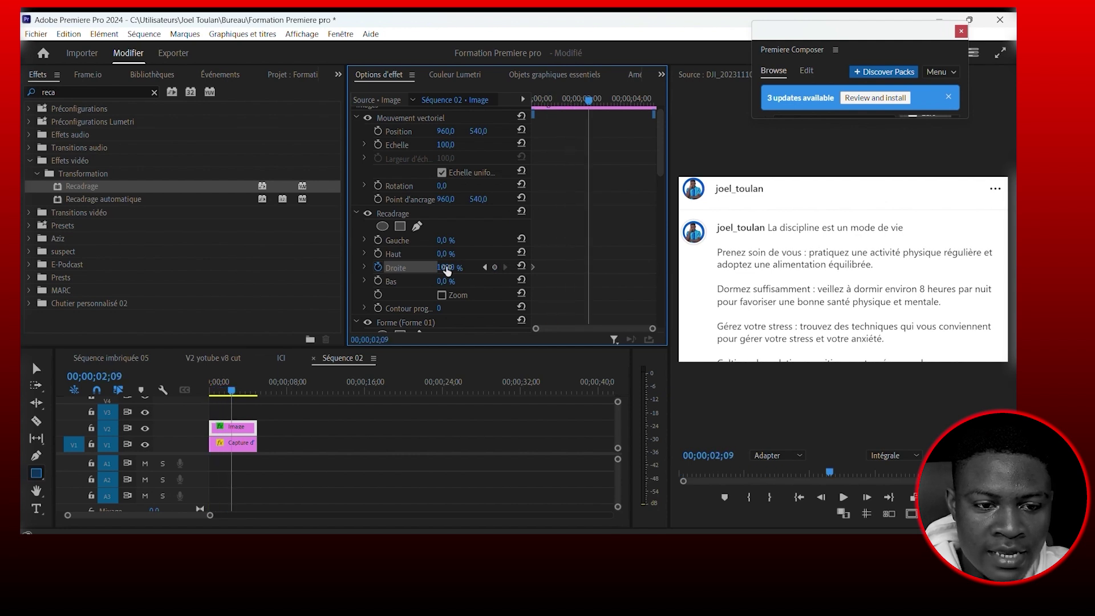
{"action": "left_click", "coordinate": [446, 268]}
{"action": "type", "text": "0"}
{"action": "key", "text": "Return"}
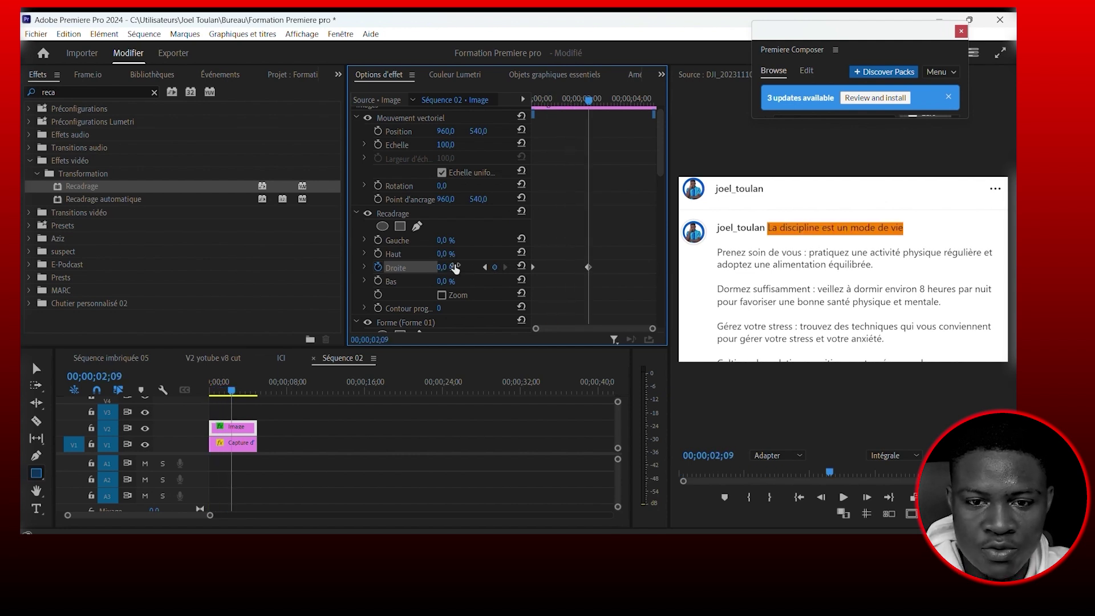
{"action": "left_click_drag", "start_coordinate": [588, 101], "coordinate": [486, 110]}
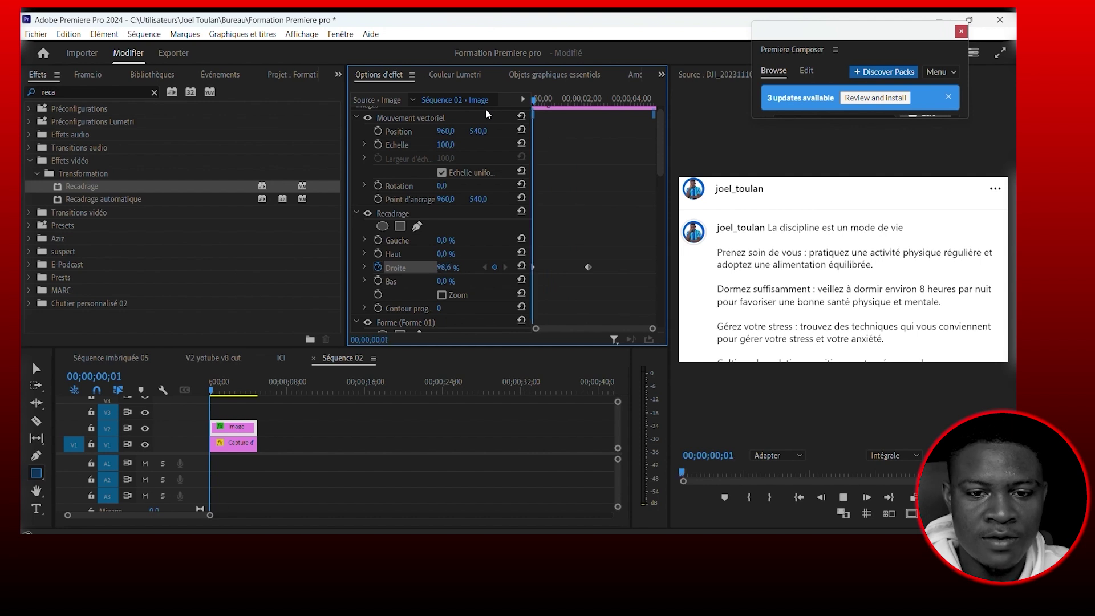
{"action": "key", "text": "space"}
{"action": "key", "text": "space"}
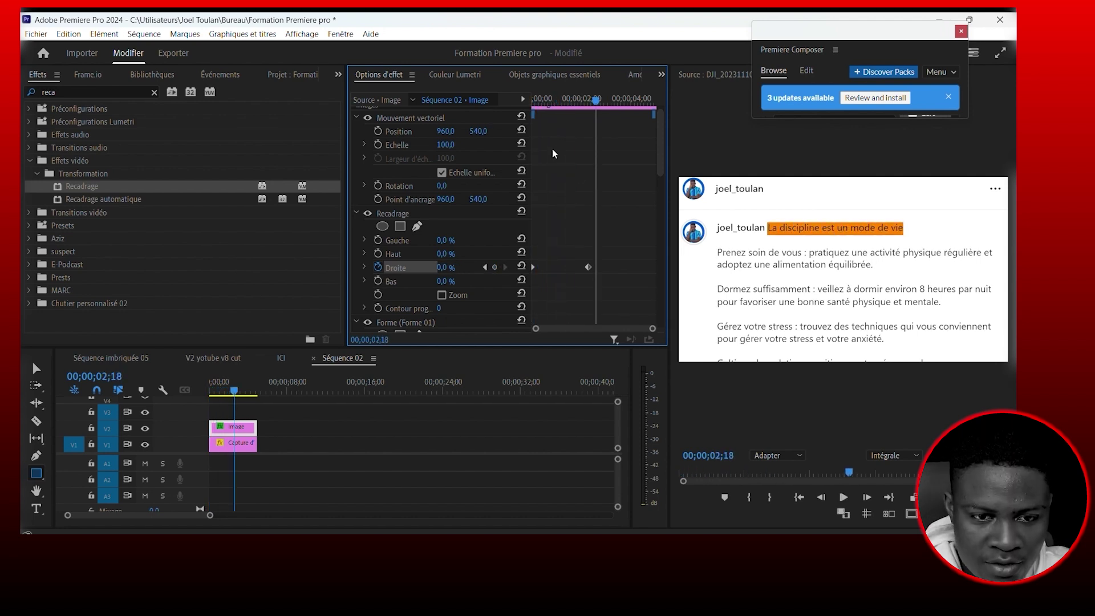
Apply Progressif interpolation to both Droite keyframes and play back the highlight from the start.
{"action": "left_click_drag", "start_coordinate": [610, 282], "coordinate": [523, 261]}
{"action": "right_click", "coordinate": [588, 266]}
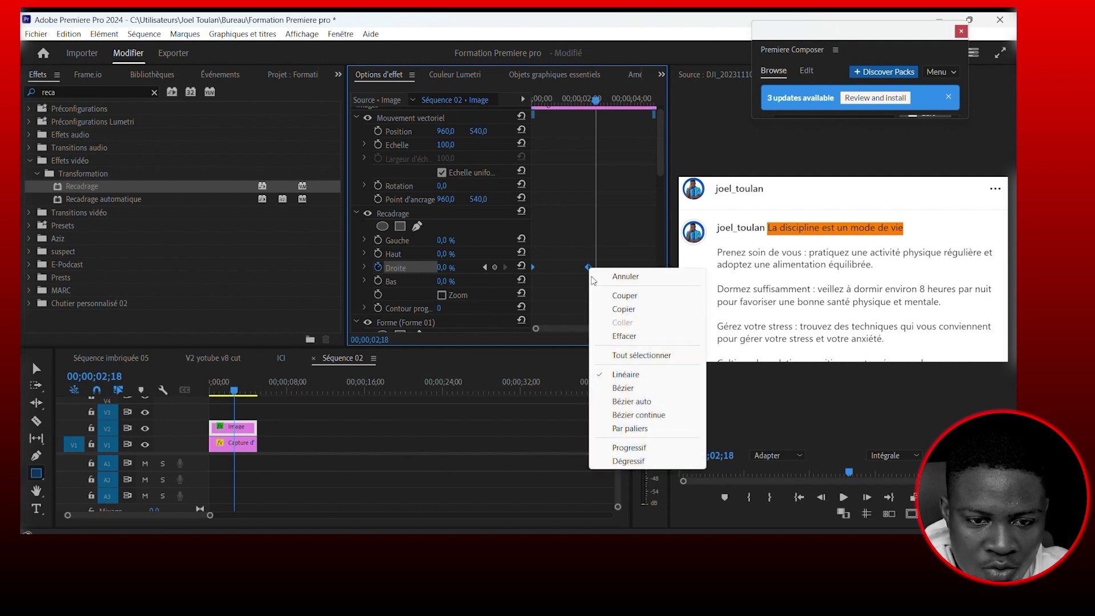
{"action": "left_click", "coordinate": [620, 449]}
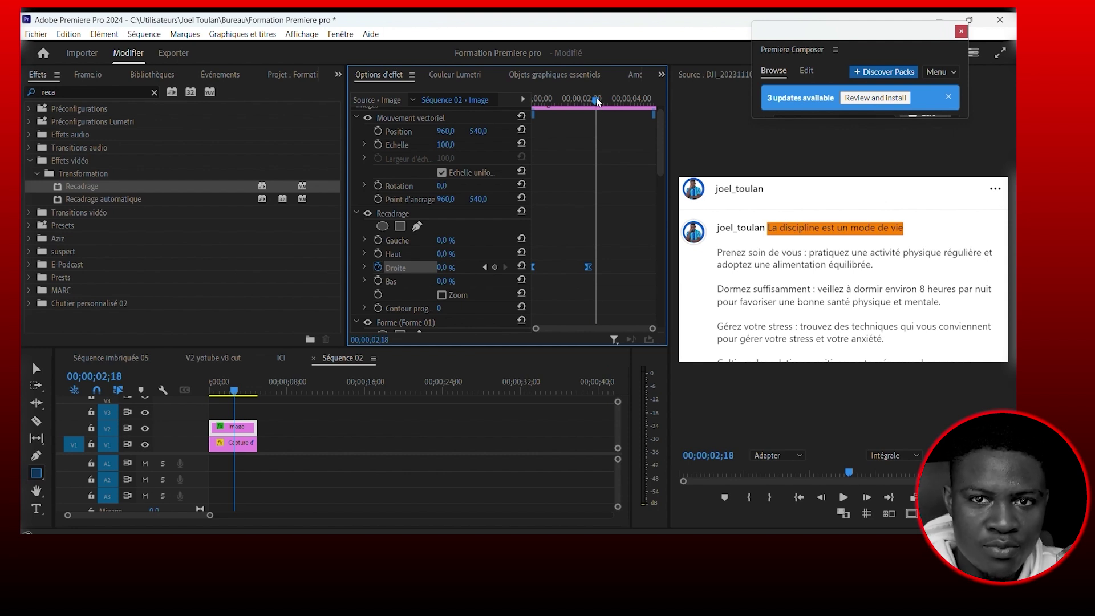
{"action": "left_click_drag", "start_coordinate": [597, 101], "coordinate": [471, 104]}
{"action": "key", "text": "space"}
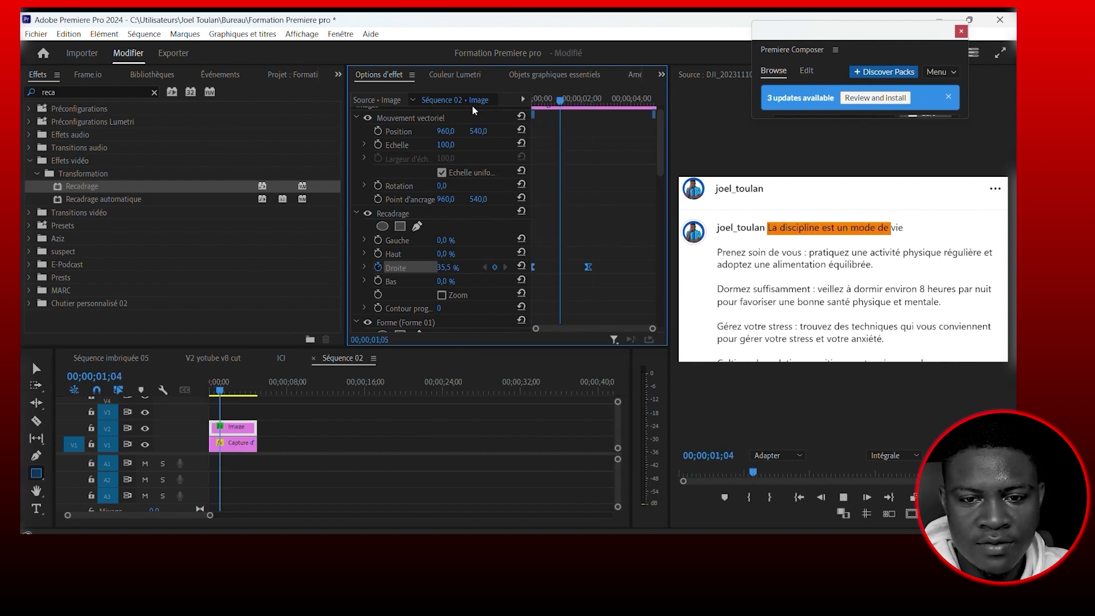
Lock track V2 and paste copies of the highlight's Image clip onto V3 at 00;00;02;00 and onto V4.
{"action": "left_click", "coordinate": [225, 433]}
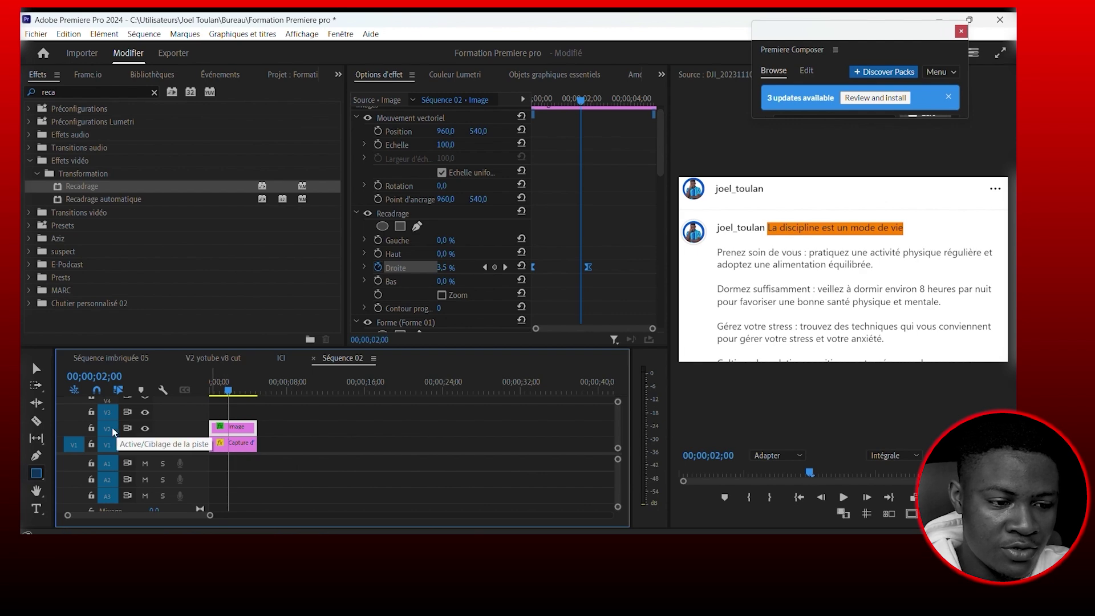
{"action": "left_click", "coordinate": [91, 428]}
{"action": "key", "text": "ctrl+v"}
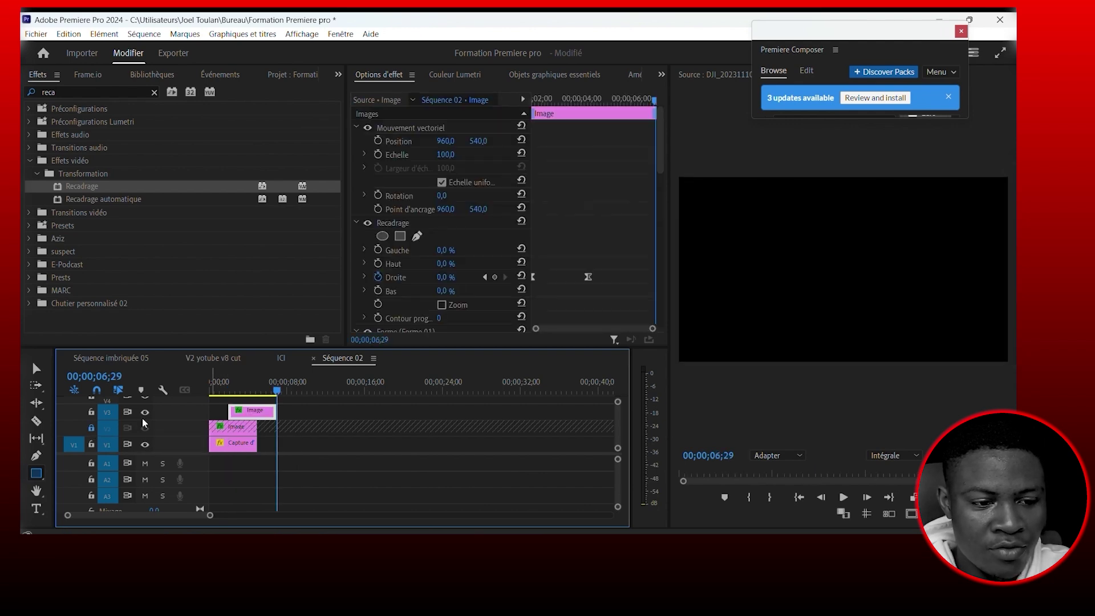
{"action": "left_click", "coordinate": [239, 384]}
{"action": "key", "text": "Home"}
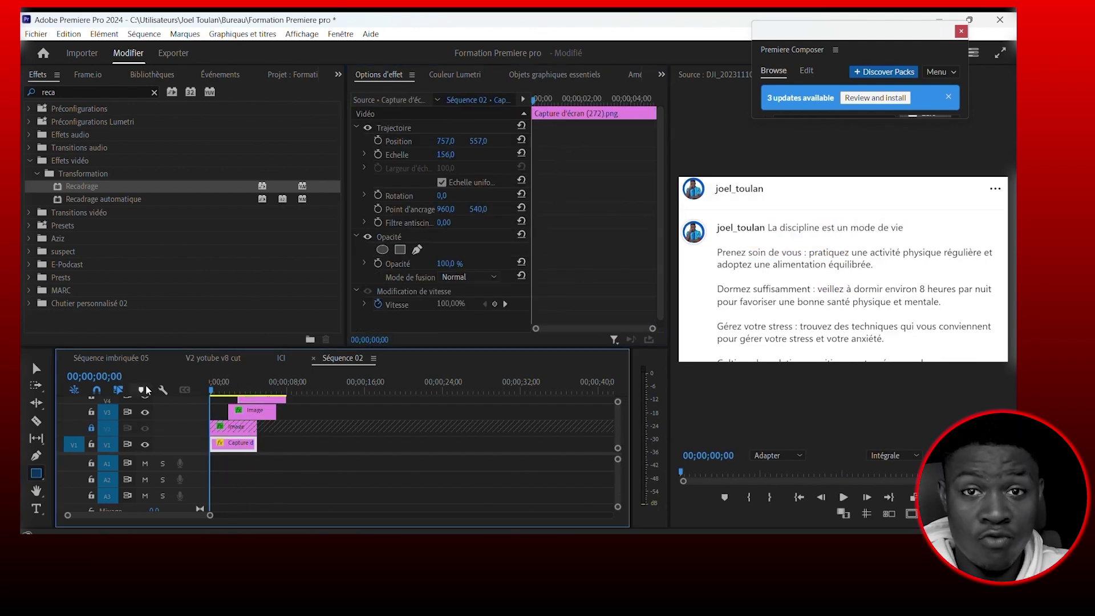
{"action": "key", "text": "space"}
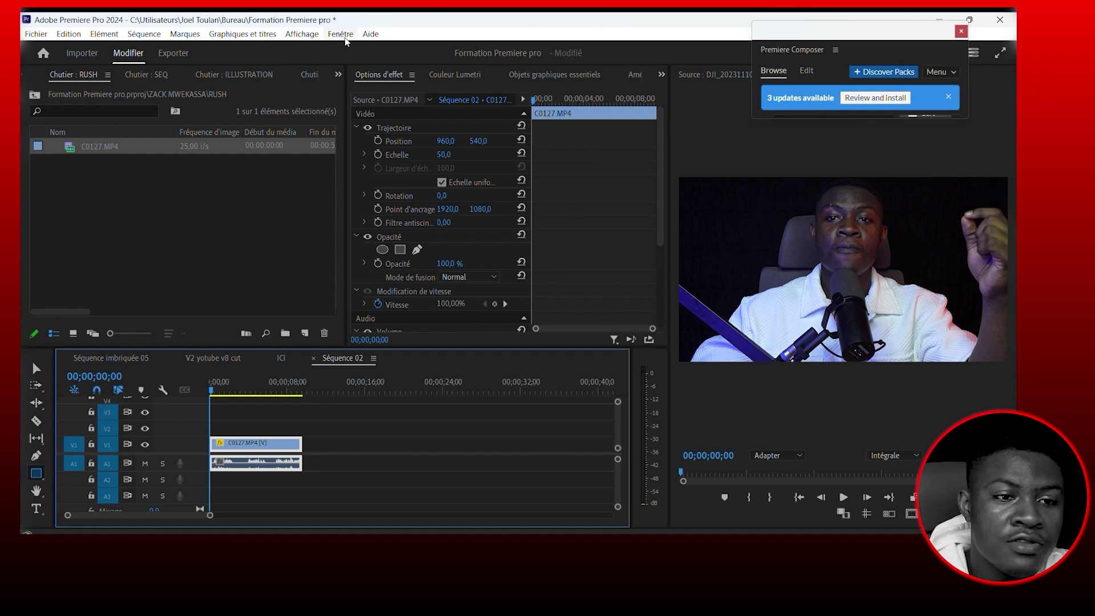
Bring up the Premiere Composer extension and enlarge its window until the Starter Pack library is accessible.
{"action": "left_click", "coordinate": [341, 34]}
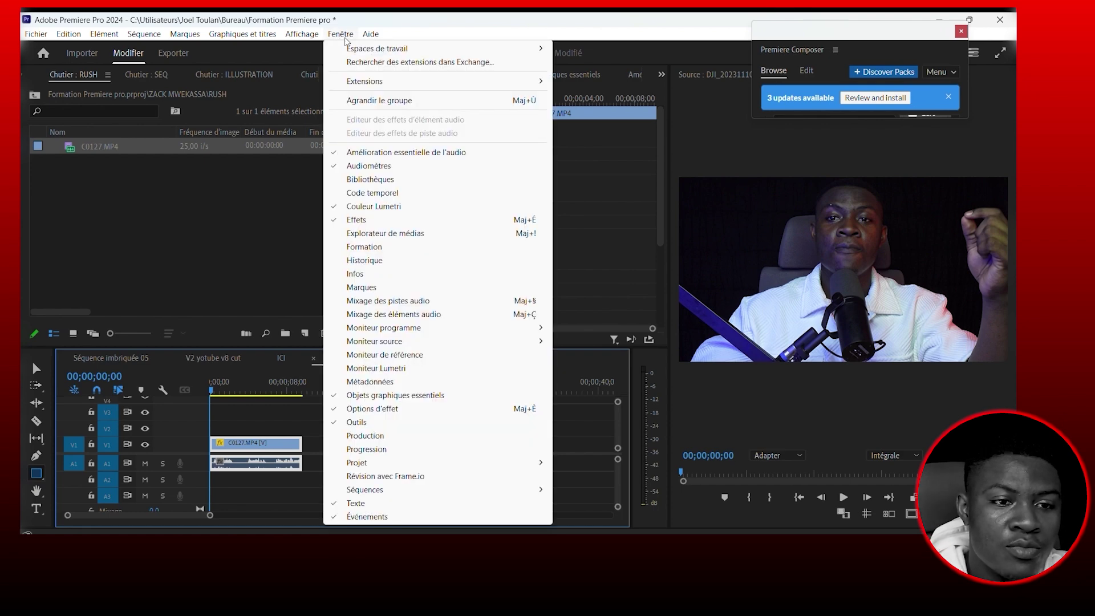
{"action": "mouse_move", "coordinate": [375, 81]}
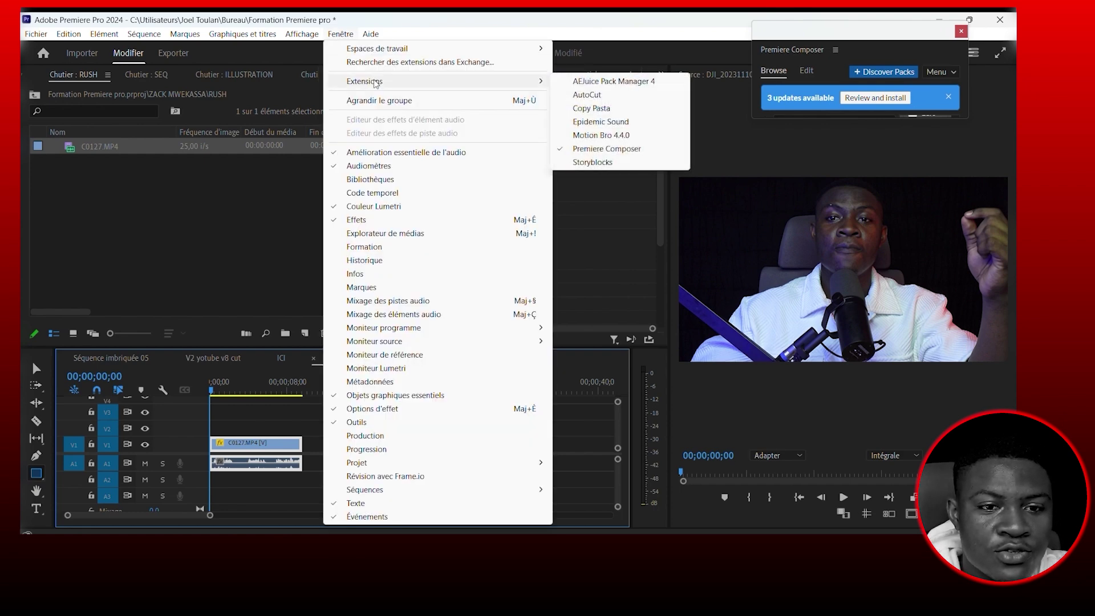
{"action": "left_click", "coordinate": [596, 149]}
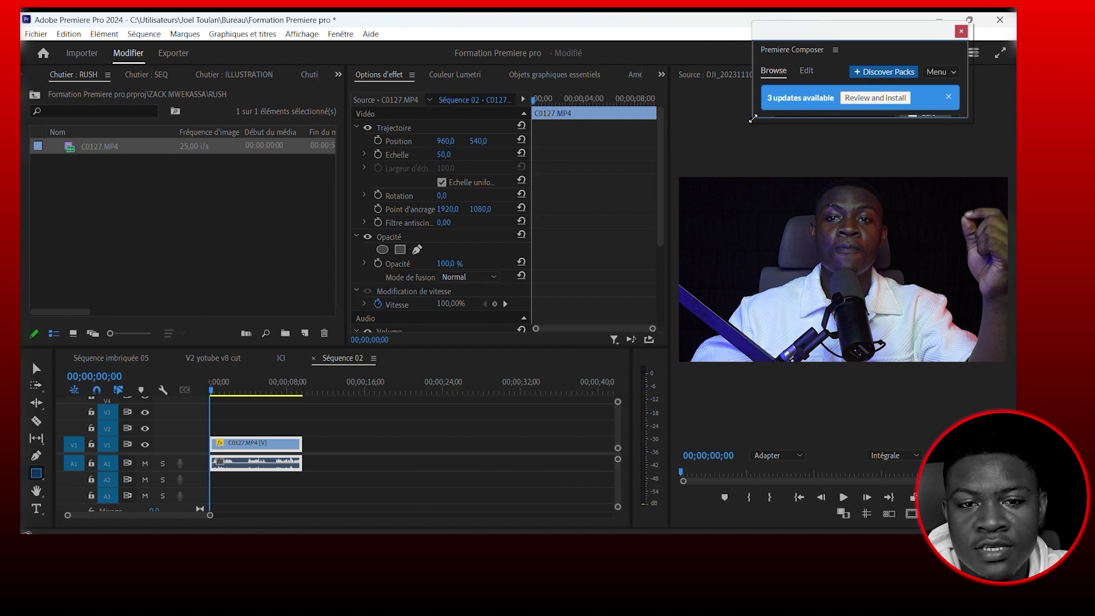
{"action": "left_click_drag", "start_coordinate": [751, 119], "coordinate": [595, 391]}
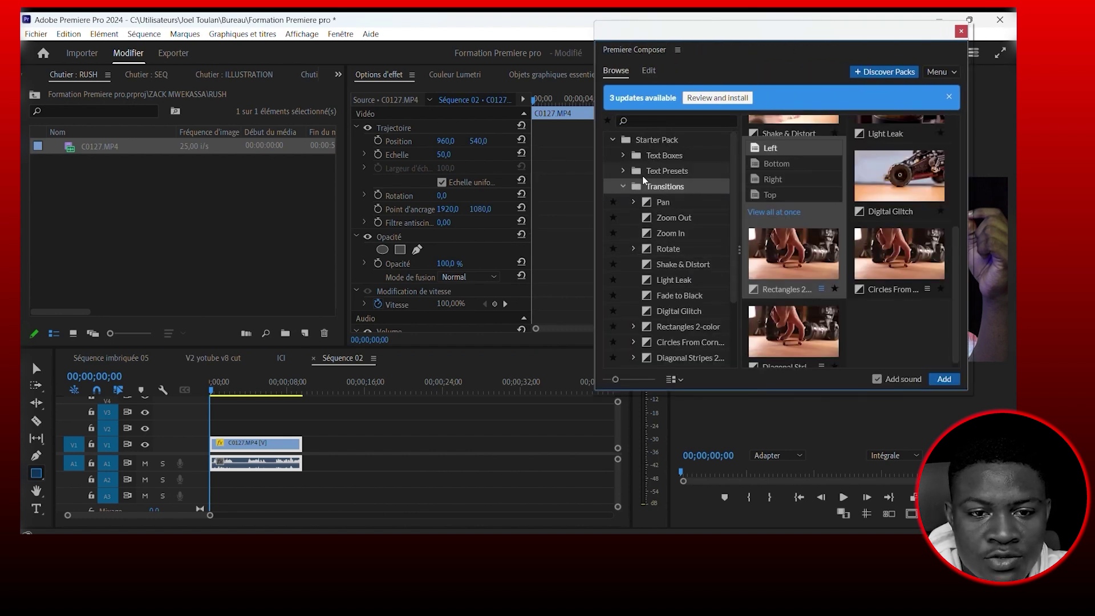
Place the Multiline Fill Text Box from the Starter Pack's Text Boxes on V2 at the start of the C0127.MP4 clip.
{"action": "left_click", "coordinate": [637, 172]}
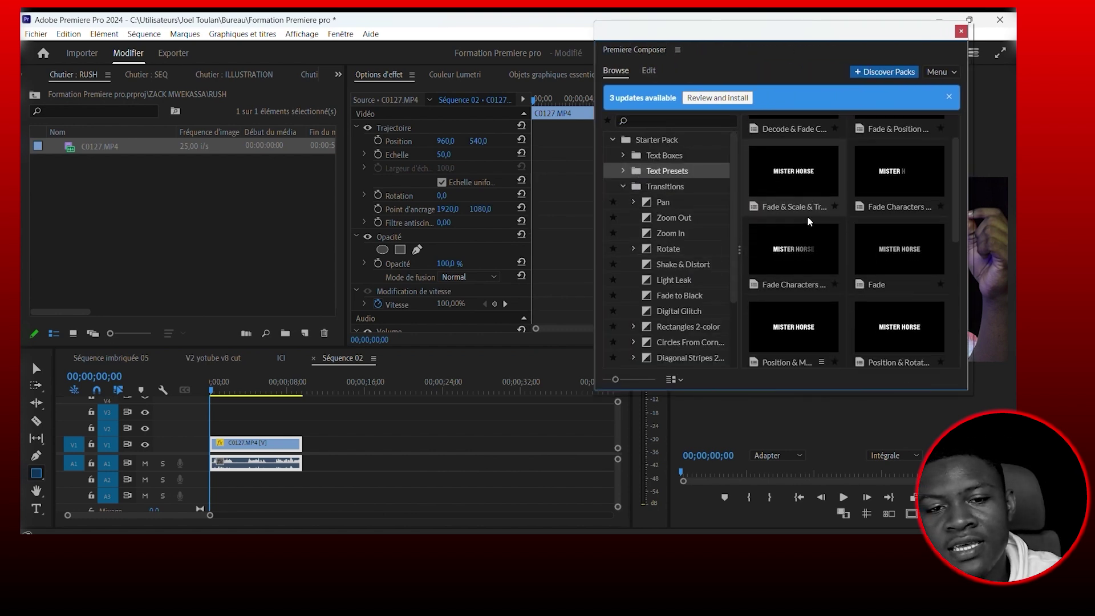
{"action": "scroll", "coordinate": [806, 216], "scroll_direction": "down", "scroll_amount": 3}
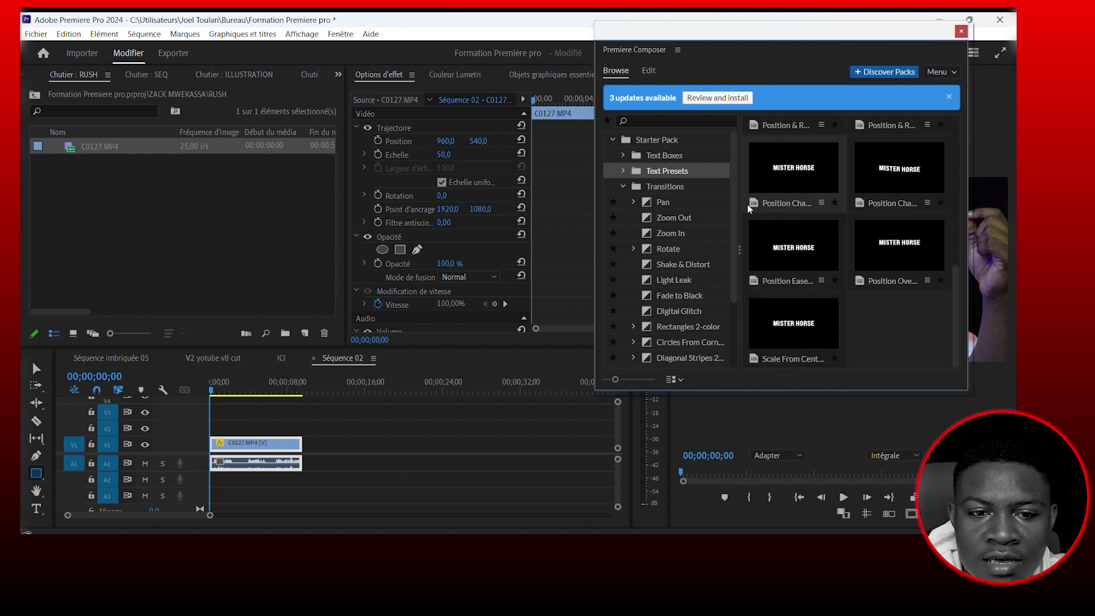
{"action": "scroll", "coordinate": [824, 199], "scroll_direction": "up", "scroll_amount": 2}
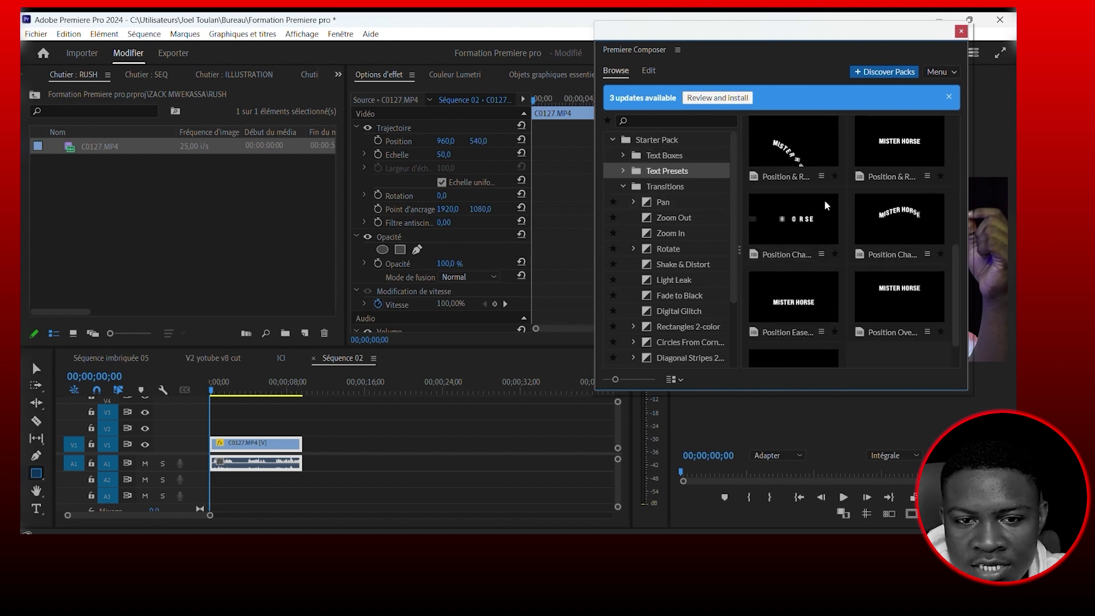
{"action": "left_click", "coordinate": [634, 155]}
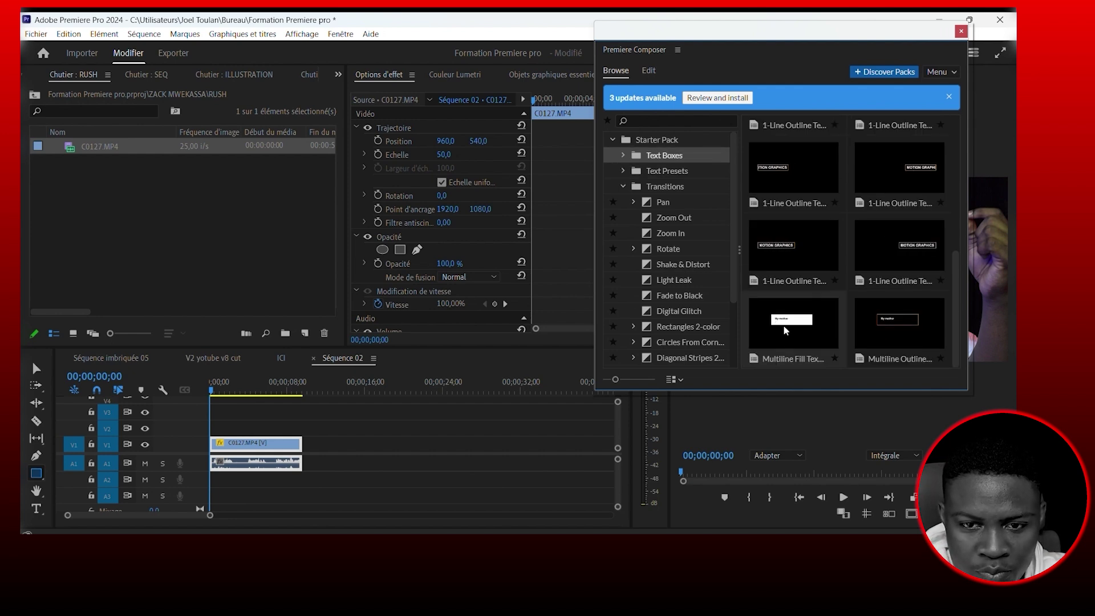
{"action": "left_click", "coordinate": [785, 329]}
{"action": "left_click_drag", "start_coordinate": [782, 330], "coordinate": [218, 426]}
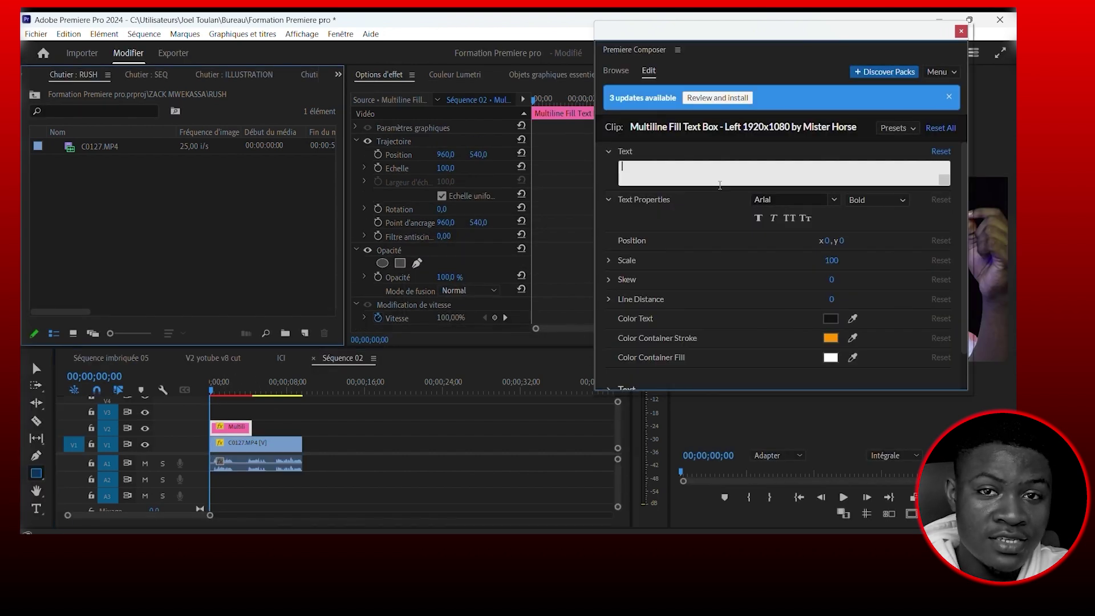
Set the four-line text to "j'organise un gros defi de 3 jours dans 3 semaines, ne ratez pas cet evenement pour rien au monde".
{"action": "type", "text": "j'organise un gros defi de 3 jours dans 3 semaines, ne"}
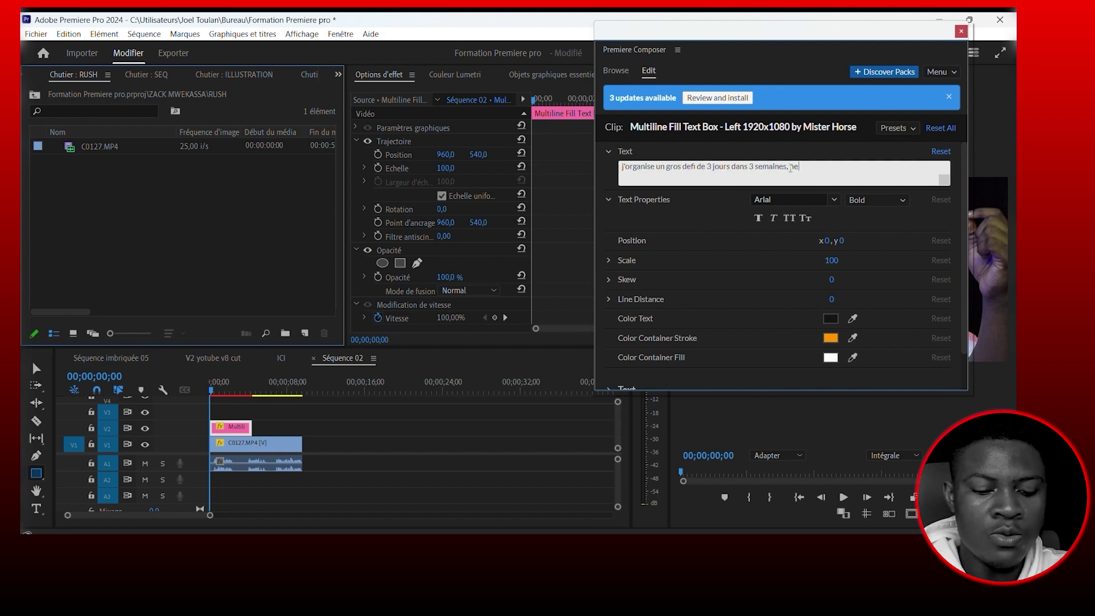
{"action": "type", "text": " ratez pas cet evenement pour rien au monde"}
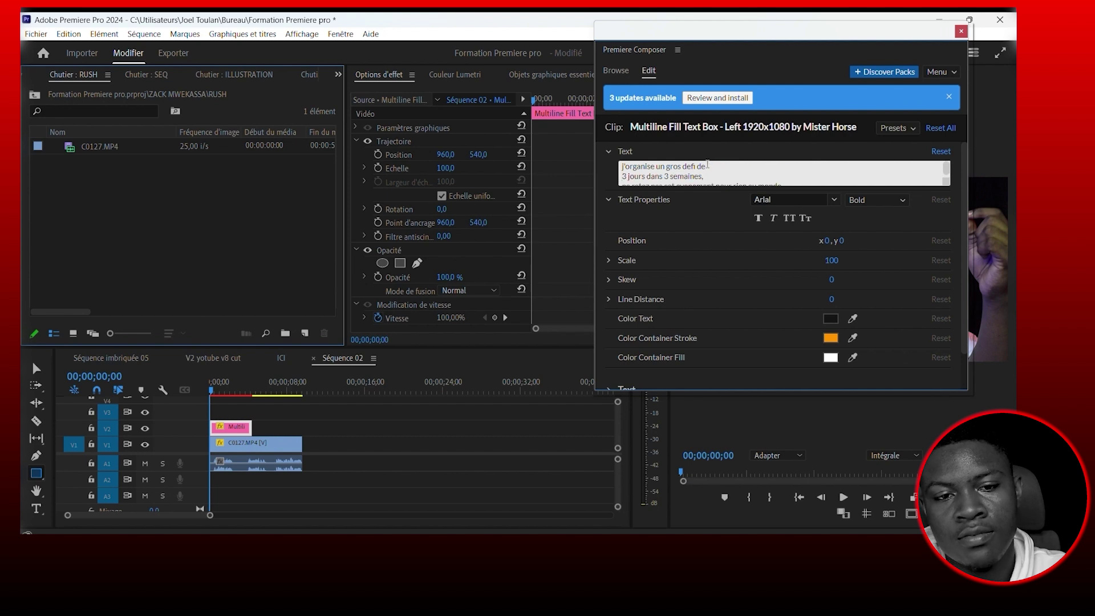
Shrink the Premiere Composer window, move it off the program monitor and preview the text box at 00;00;01;14.
{"action": "left_click_drag", "start_coordinate": [595, 390], "coordinate": [816, 194]}
{"action": "left_click_drag", "start_coordinate": [881, 41], "coordinate": [206, 151]}
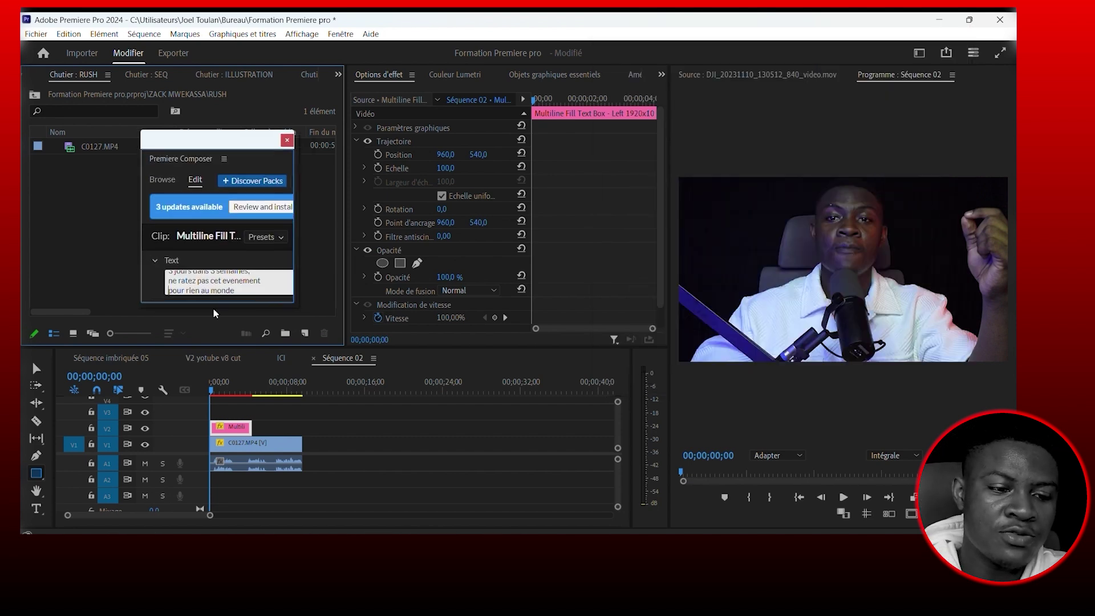
{"action": "left_click", "coordinate": [225, 390]}
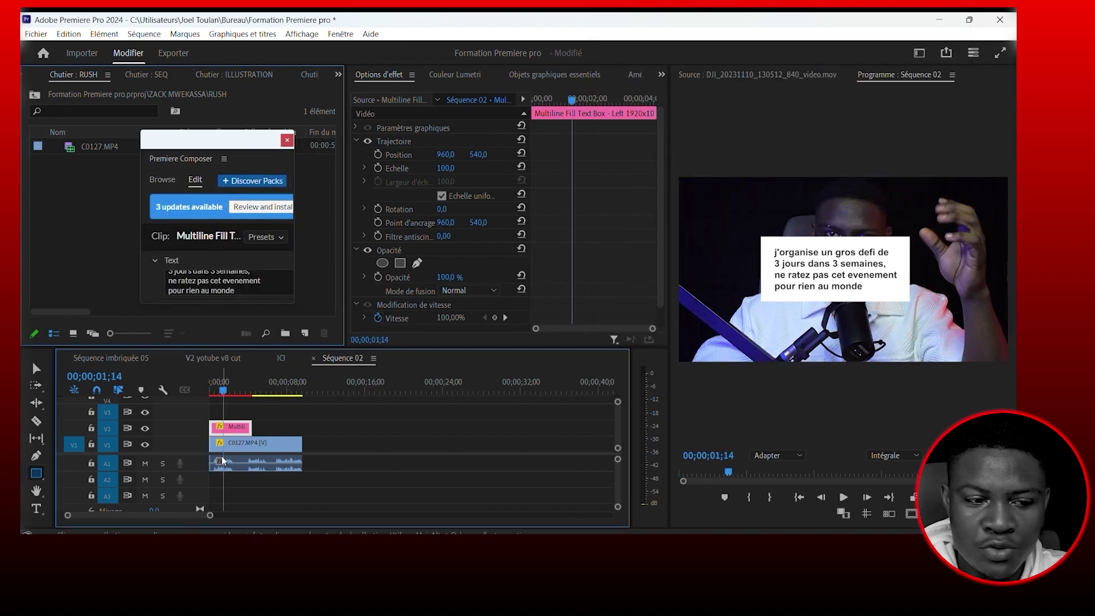
{"action": "left_click_drag", "start_coordinate": [212, 516], "coordinate": [173, 515]}
Format the text box's text in Montserrat Black with all caps, and play it back from the start.
{"action": "left_click_drag", "start_coordinate": [295, 302], "coordinate": [408, 414]}
{"action": "left_click", "coordinate": [277, 309]}
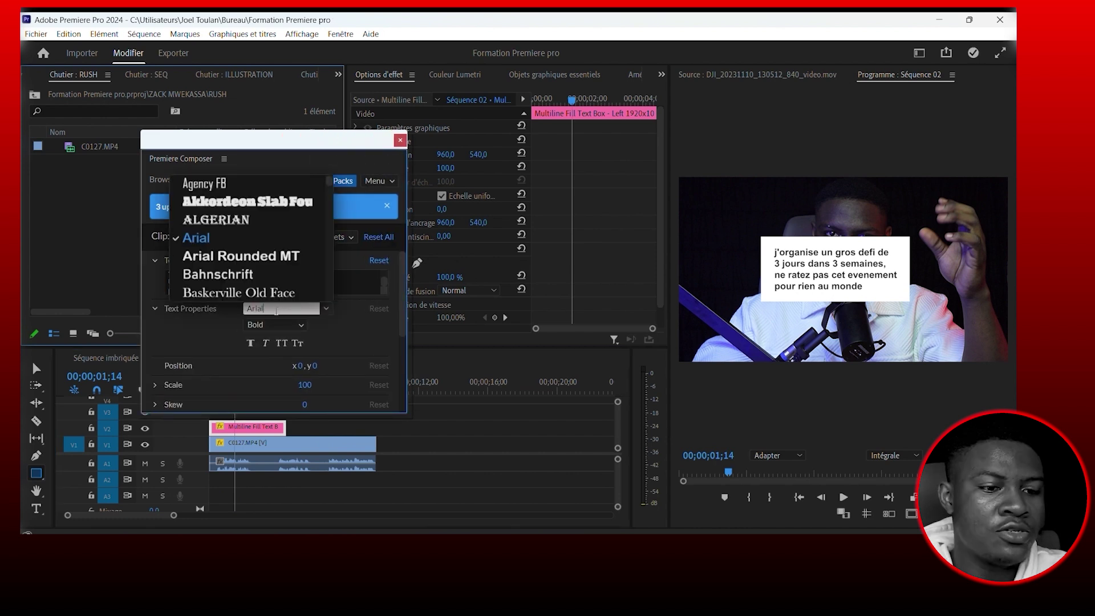
{"action": "type", "text": "mont"}
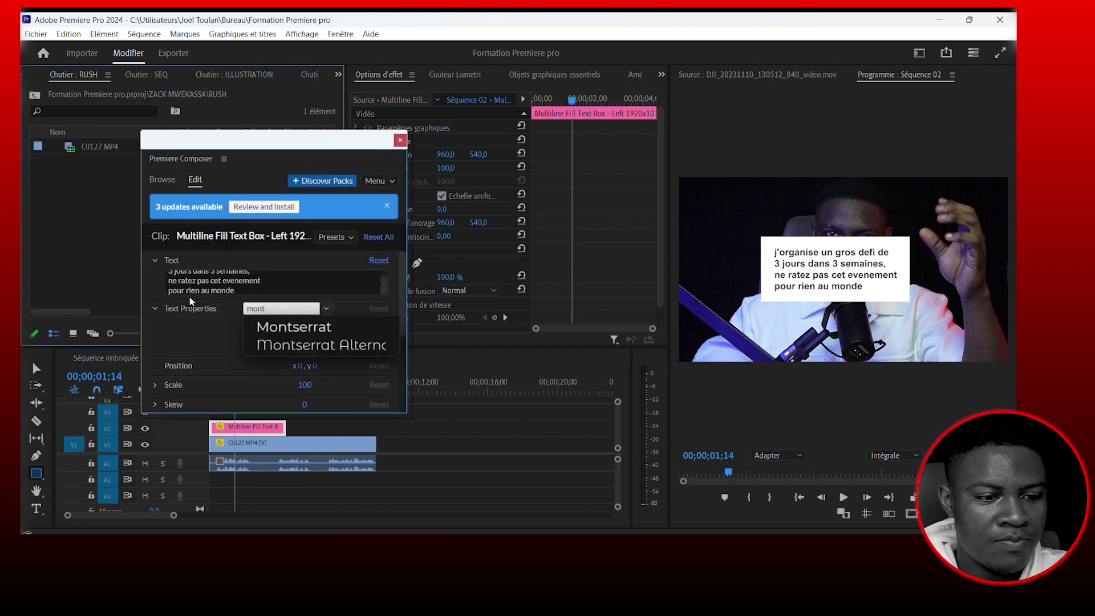
{"action": "left_click", "coordinate": [275, 327]}
{"action": "left_click", "coordinate": [275, 324]}
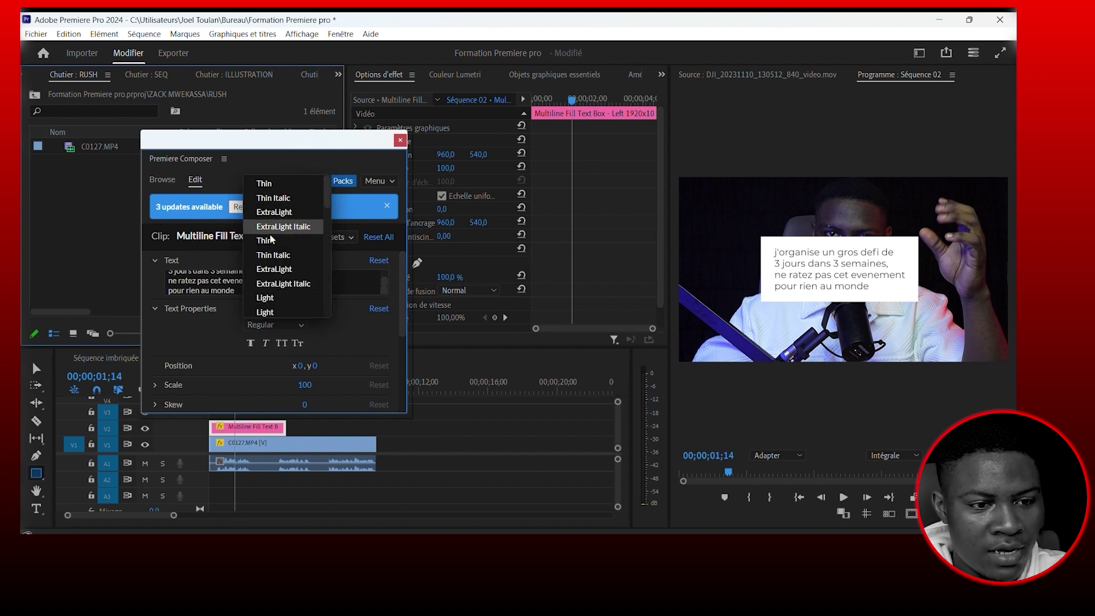
{"action": "left_click", "coordinate": [275, 310]}
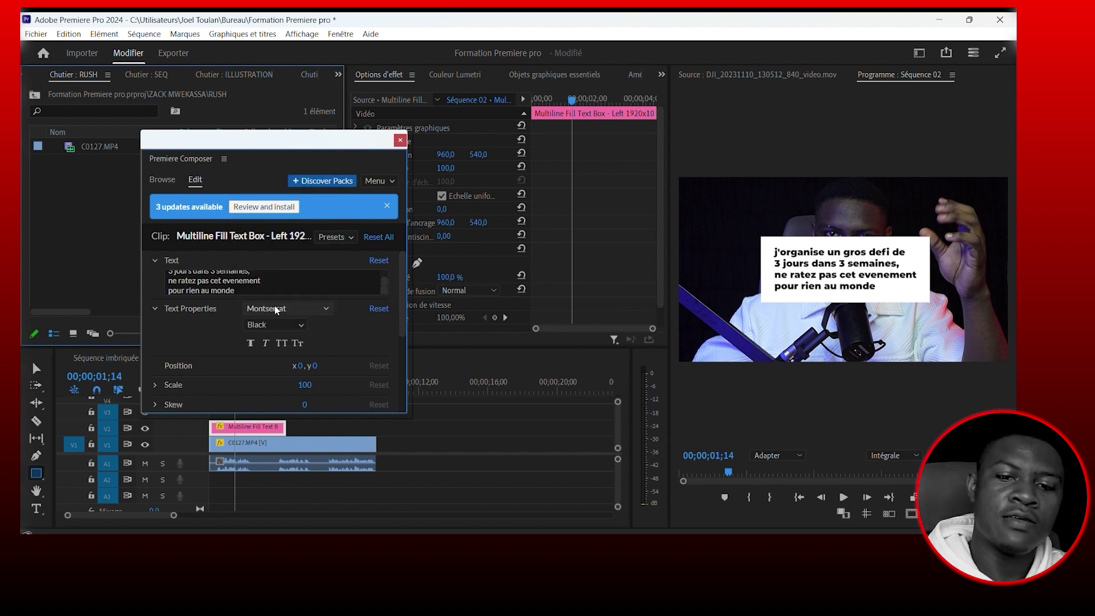
{"action": "left_click", "coordinate": [281, 344]}
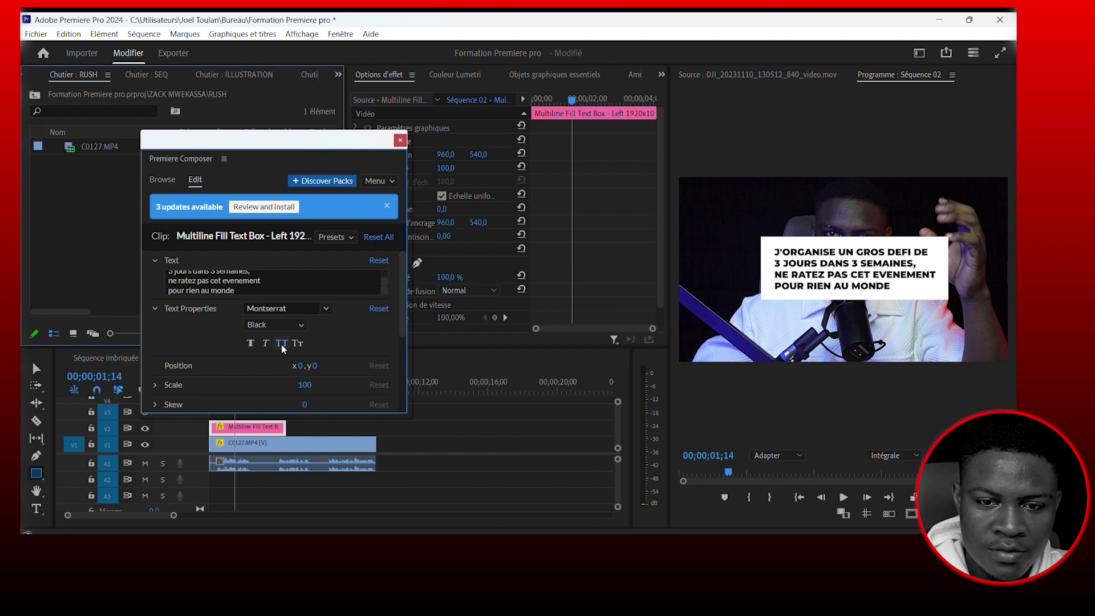
{"action": "left_click", "coordinate": [200, 387]}
{"action": "key", "text": "space"}
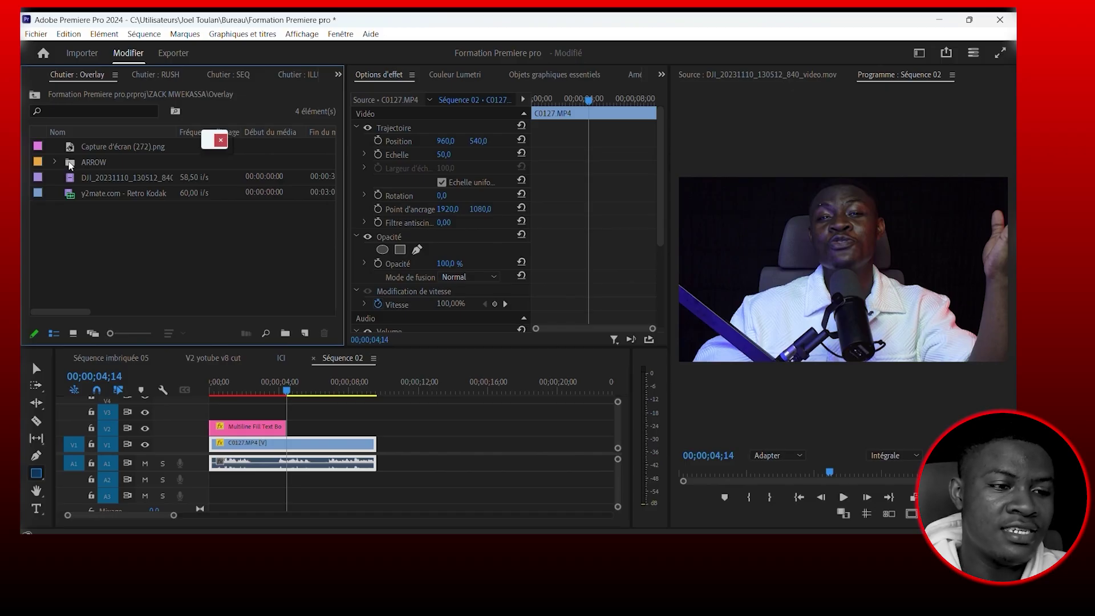
Show the ARROW bin's clips as thumbnails, and place Arrow 17.mp4 on V3 at 00;00;04;14.
{"action": "double_click", "coordinate": [70, 164]}
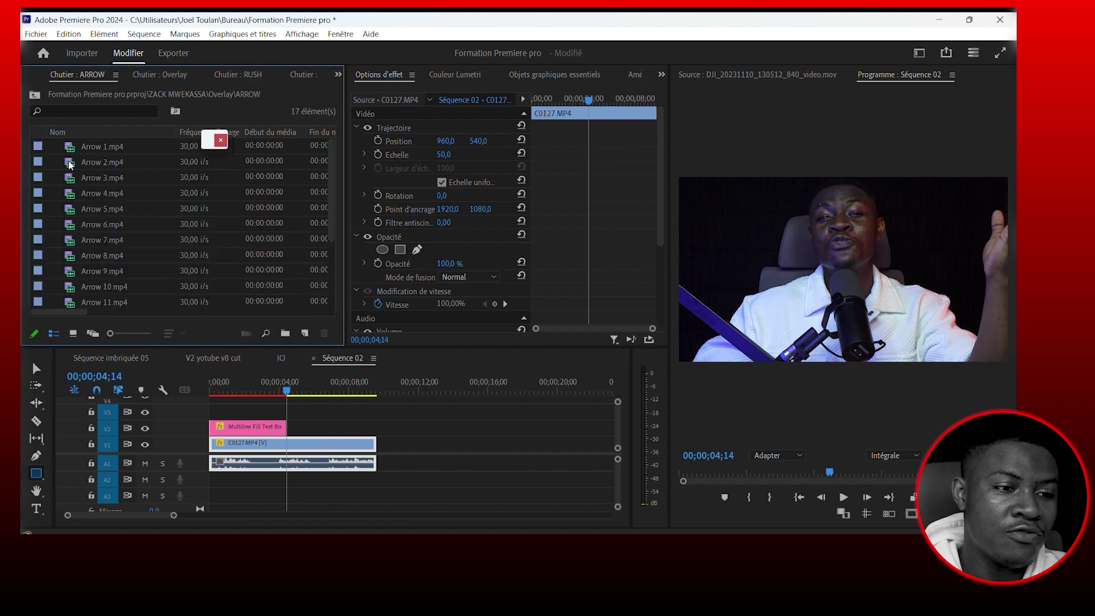
{"action": "left_click", "coordinate": [73, 333]}
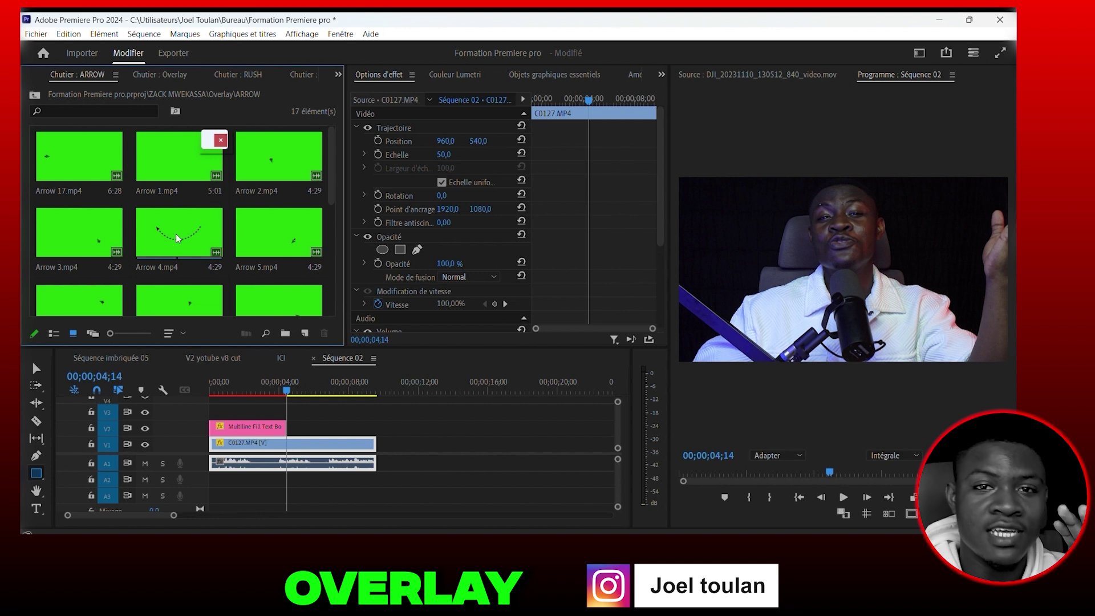
{"action": "key", "text": "ctrl+s"}
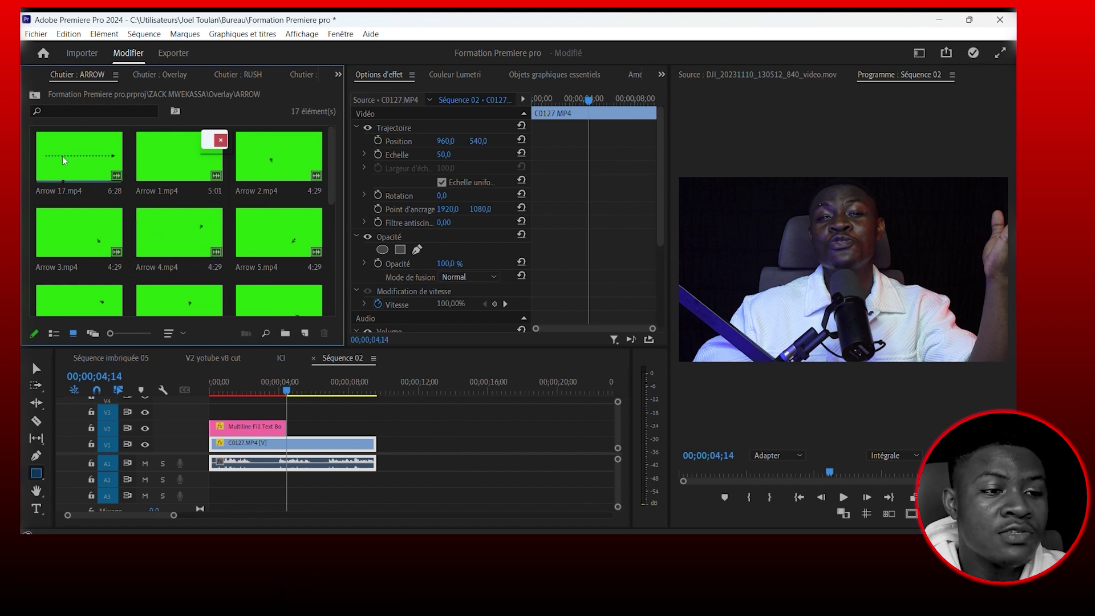
{"action": "left_click_drag", "start_coordinate": [63, 161], "coordinate": [295, 411]}
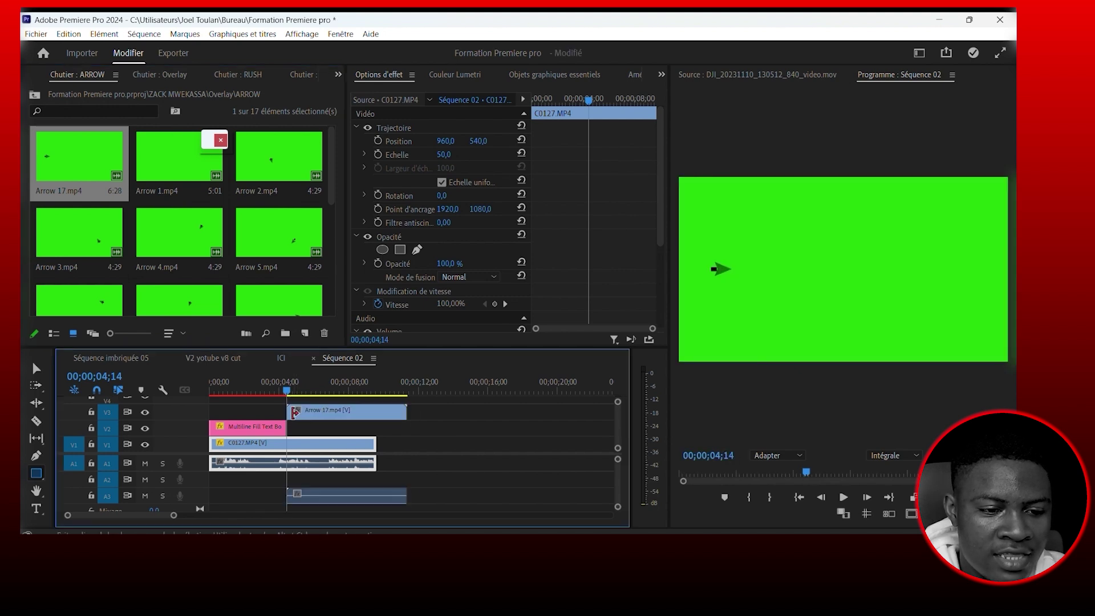
Move the playhead to 00;00;05;14, find the UltraKey effect and apply it to Arrow 17.mp4 on V3.
{"action": "left_click", "coordinate": [305, 391]}
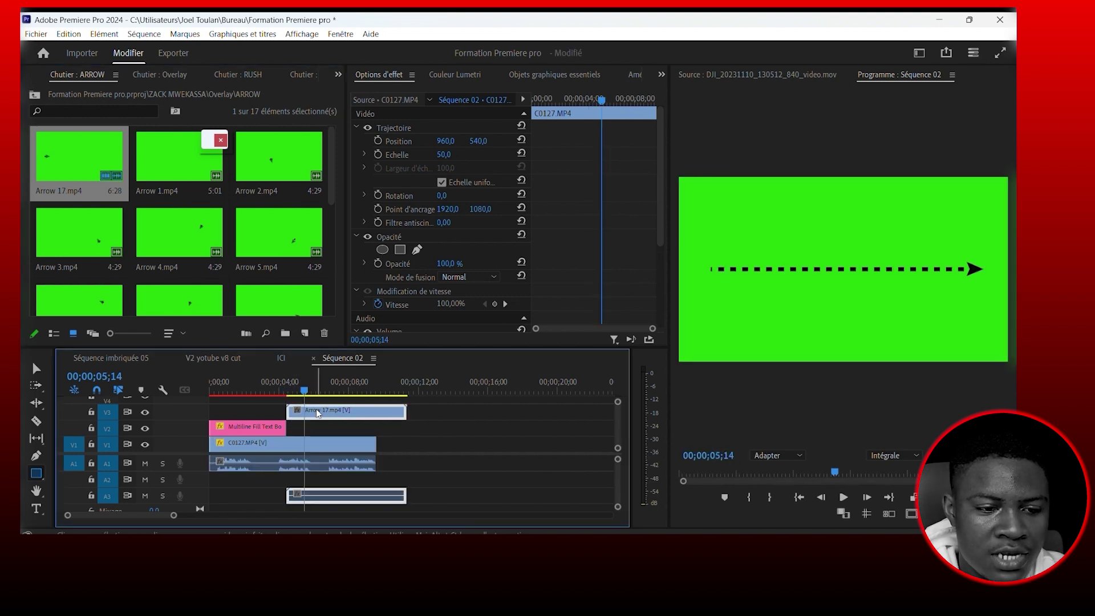
{"action": "left_click", "coordinate": [338, 74]}
{"action": "left_click", "coordinate": [365, 88]}
{"action": "left_click", "coordinate": [24, 91]}
{"action": "type", "text": "ult"}
{"action": "left_click_drag", "start_coordinate": [60, 240], "coordinate": [318, 408]}
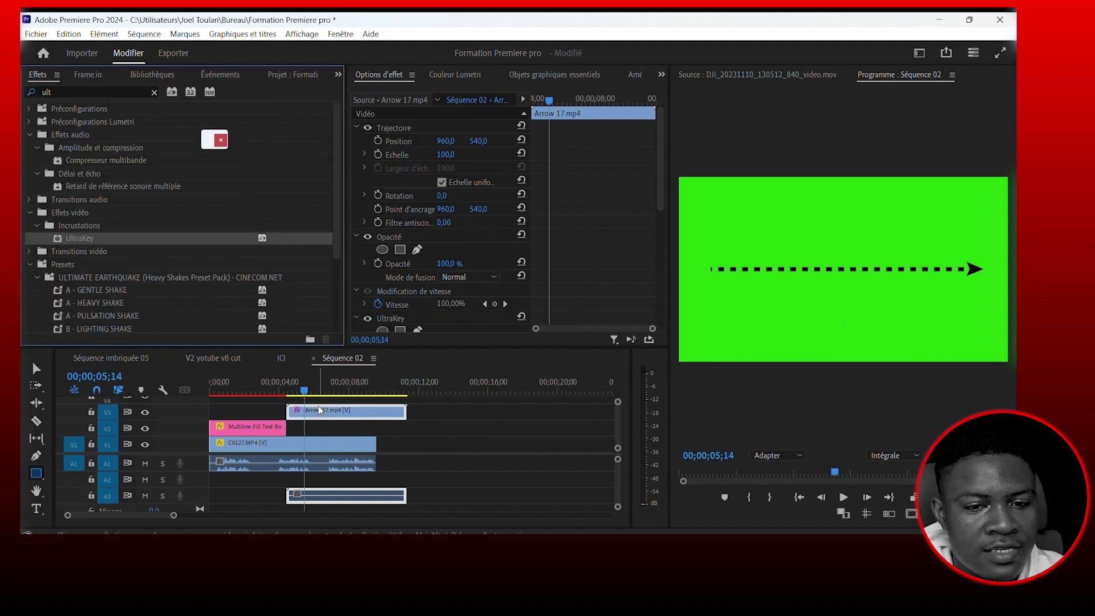
Key out the arrow clip's background by sampling its green as the UltraKey key colour.
{"action": "scroll", "coordinate": [419, 296], "scroll_direction": "down", "scroll_amount": 5}
{"action": "scroll", "coordinate": [419, 295], "scroll_direction": "up", "scroll_amount": 5}
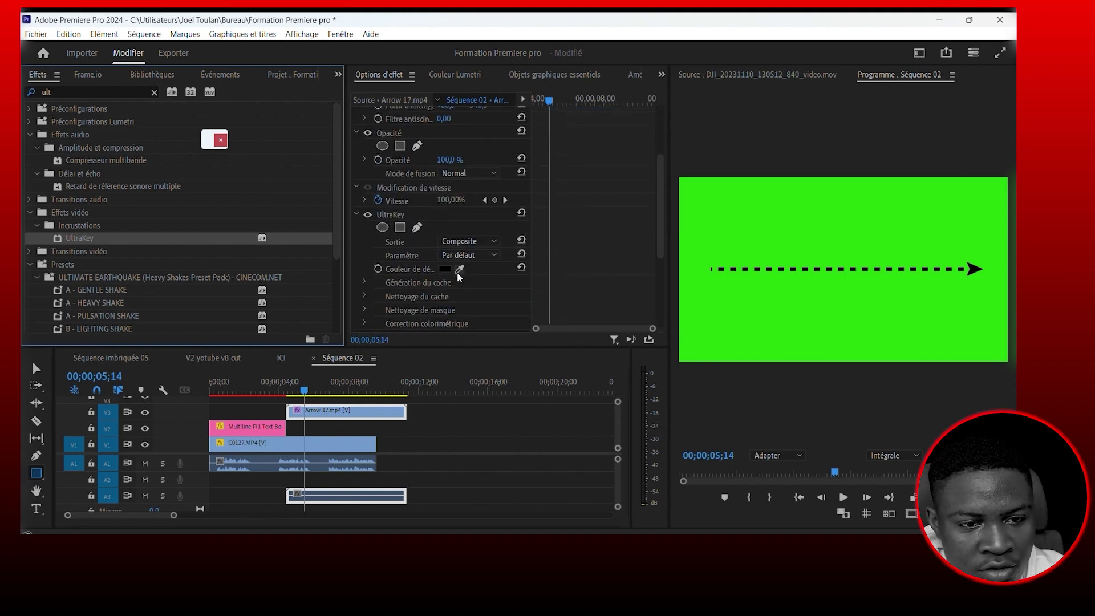
{"action": "left_click", "coordinate": [459, 269]}
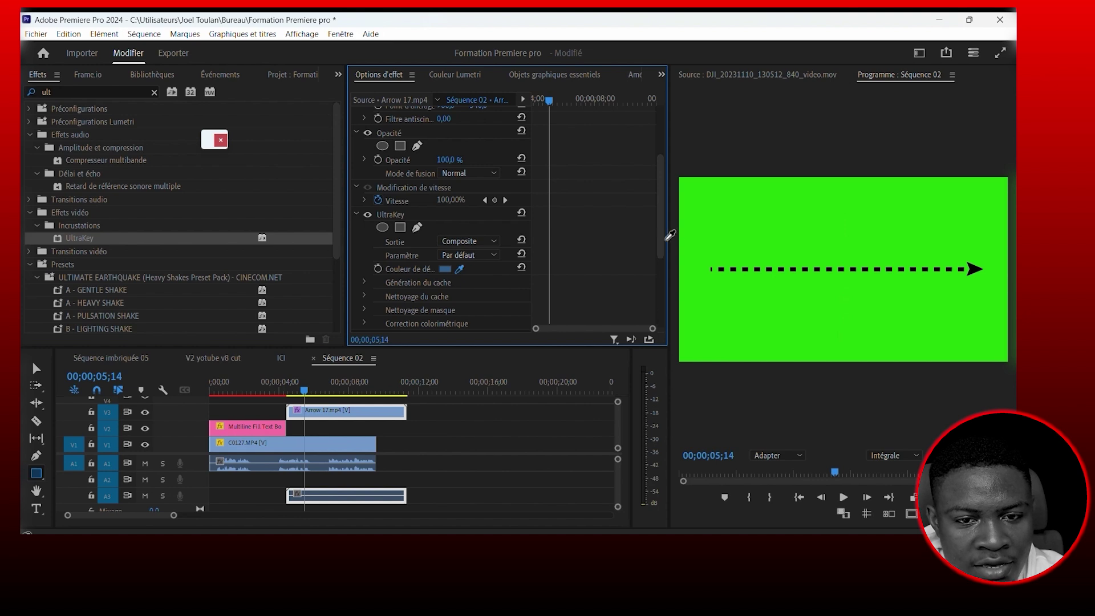
{"action": "left_click", "coordinate": [736, 233]}
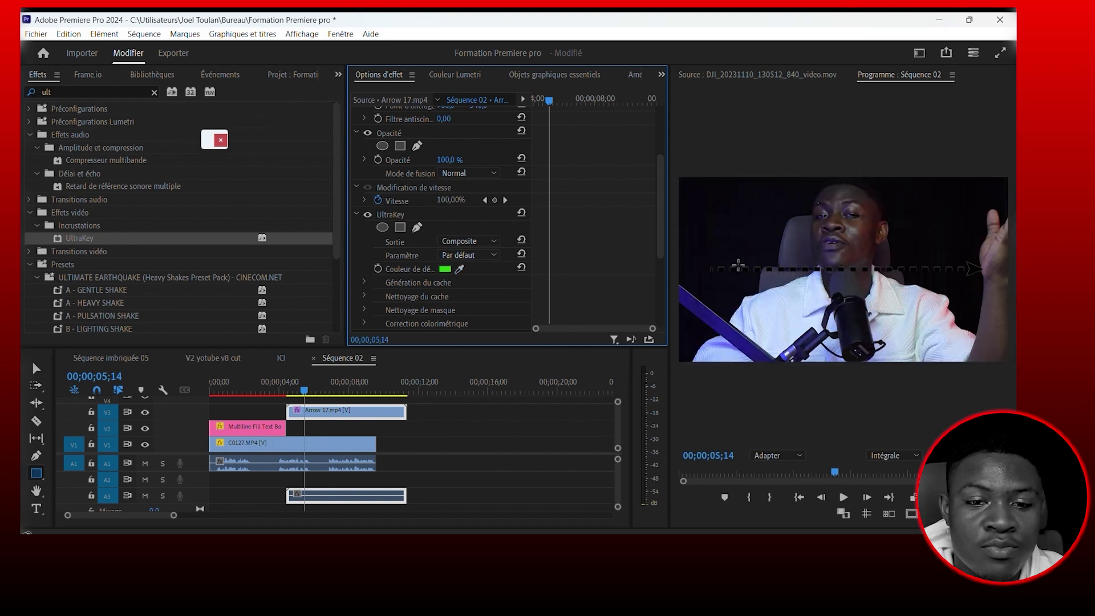
Find the Teinte effect and apply it to Arrow 17.mp4 on V3.
{"action": "left_click_drag", "start_coordinate": [58, 91], "coordinate": [23, 90]}
{"action": "type", "text": "tein"}
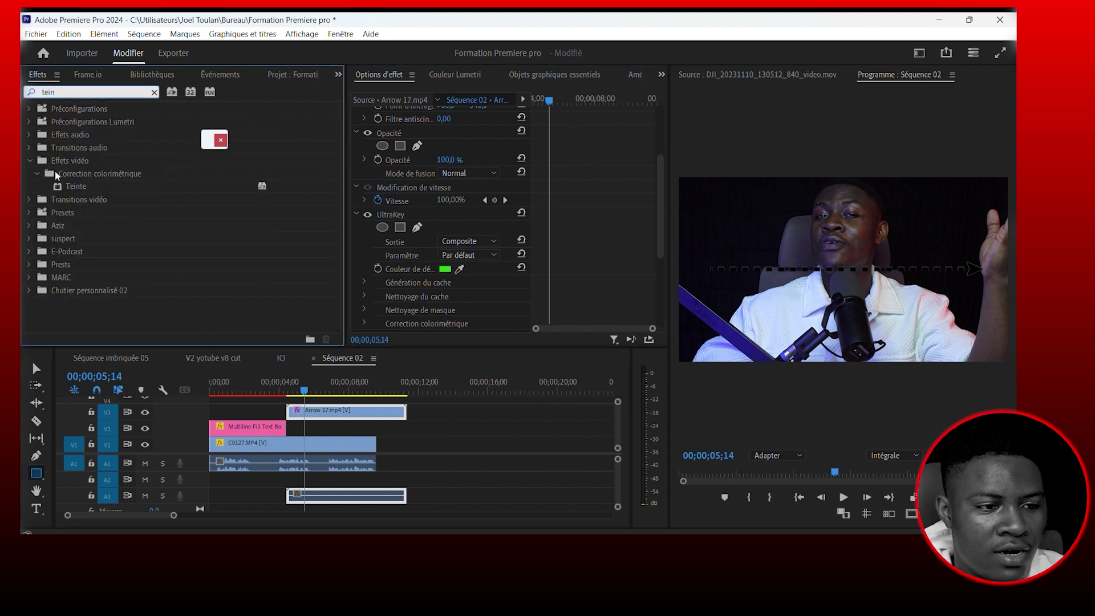
{"action": "left_click_drag", "start_coordinate": [72, 186], "coordinate": [308, 410]}
Set the Teinte effect's dark colour (Foncée) to white, FFFFFF, on the arrow clip.
{"action": "scroll", "coordinate": [428, 286], "scroll_direction": "down", "scroll_amount": 8}
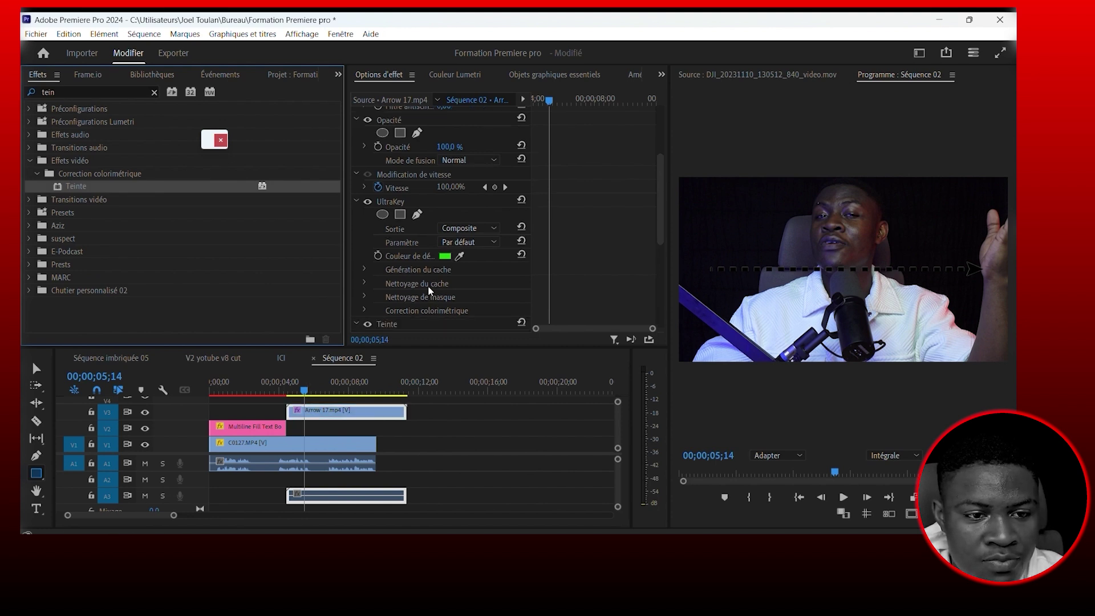
{"action": "scroll", "coordinate": [428, 290], "scroll_direction": "up", "scroll_amount": 3}
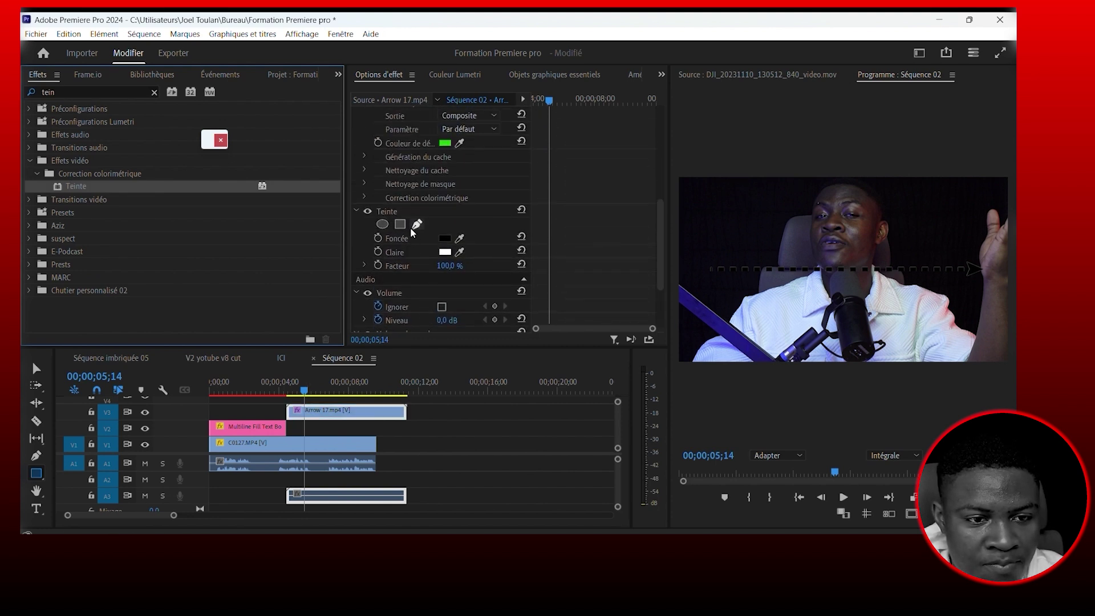
{"action": "left_click", "coordinate": [442, 239]}
{"action": "left_click_drag", "start_coordinate": [439, 239], "coordinate": [362, 363]}
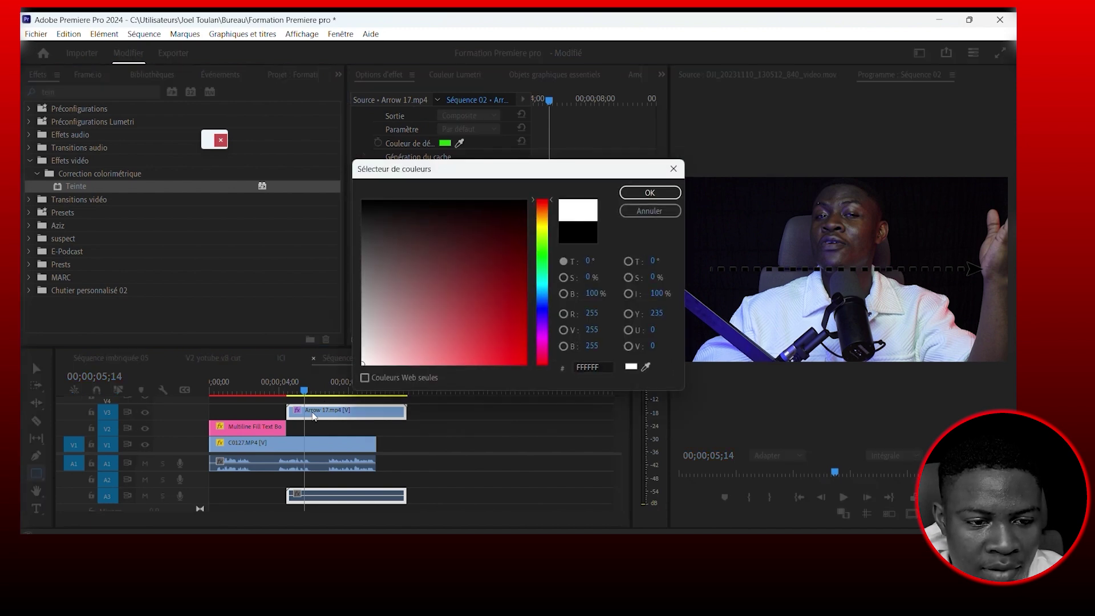
{"action": "left_click", "coordinate": [631, 196]}
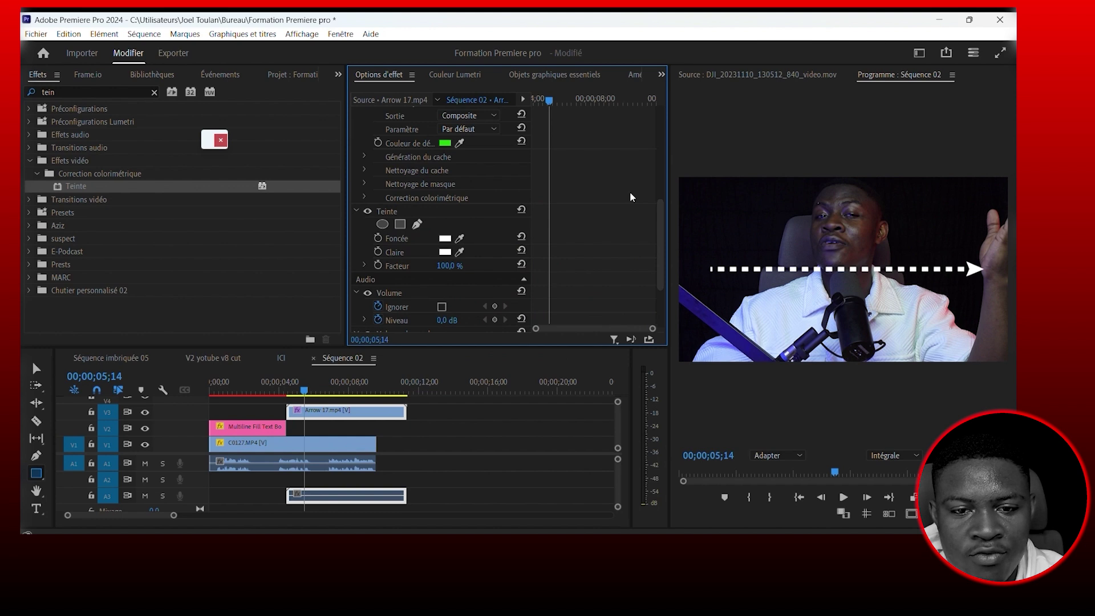
Lower the arrow to a vertical position of 803 and set its scale to 61.
{"action": "scroll", "coordinate": [516, 186], "scroll_direction": "up", "scroll_amount": 10}
{"action": "left_click_drag", "start_coordinate": [478, 140], "coordinate": [628, 141]}
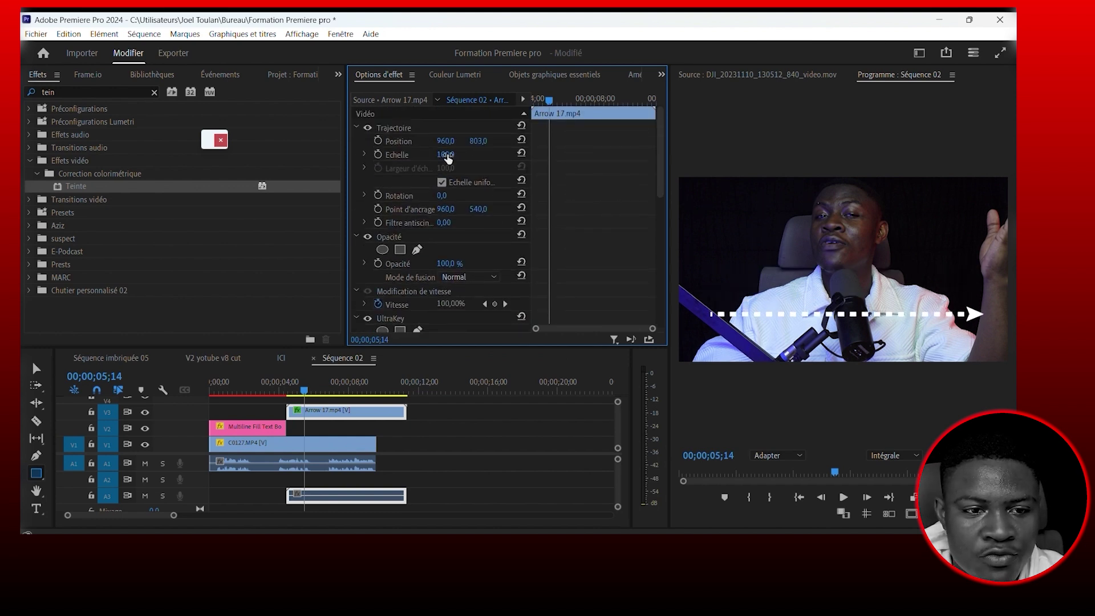
{"action": "left_click_drag", "start_coordinate": [444, 154], "coordinate": [423, 155]}
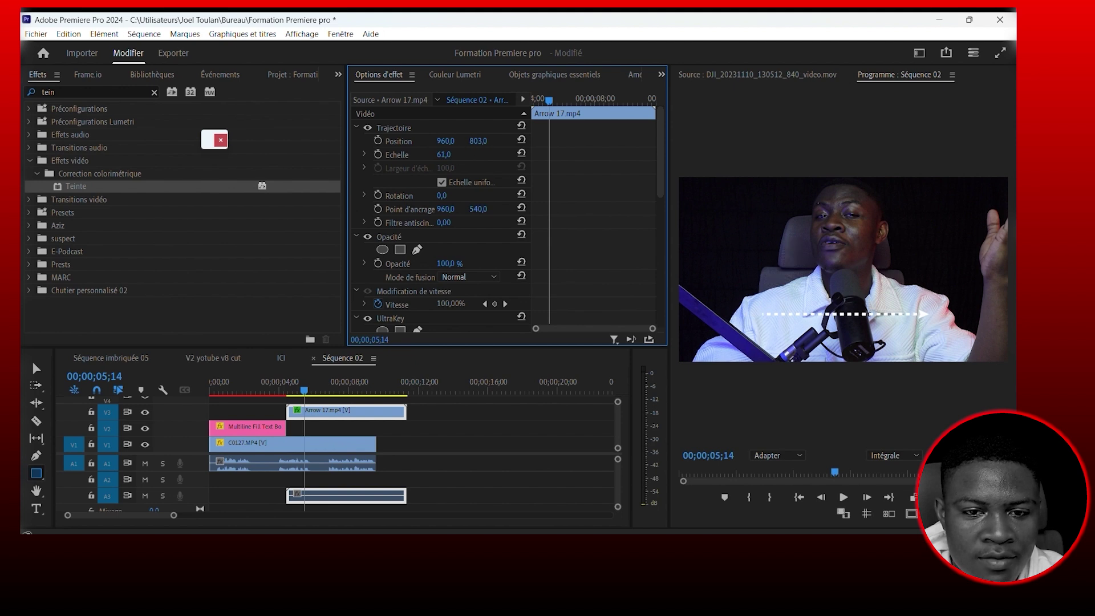
Play back the arrow overlay from just before the start of its clip.
{"action": "left_click", "coordinate": [283, 387]}
{"action": "key", "text": "space"}
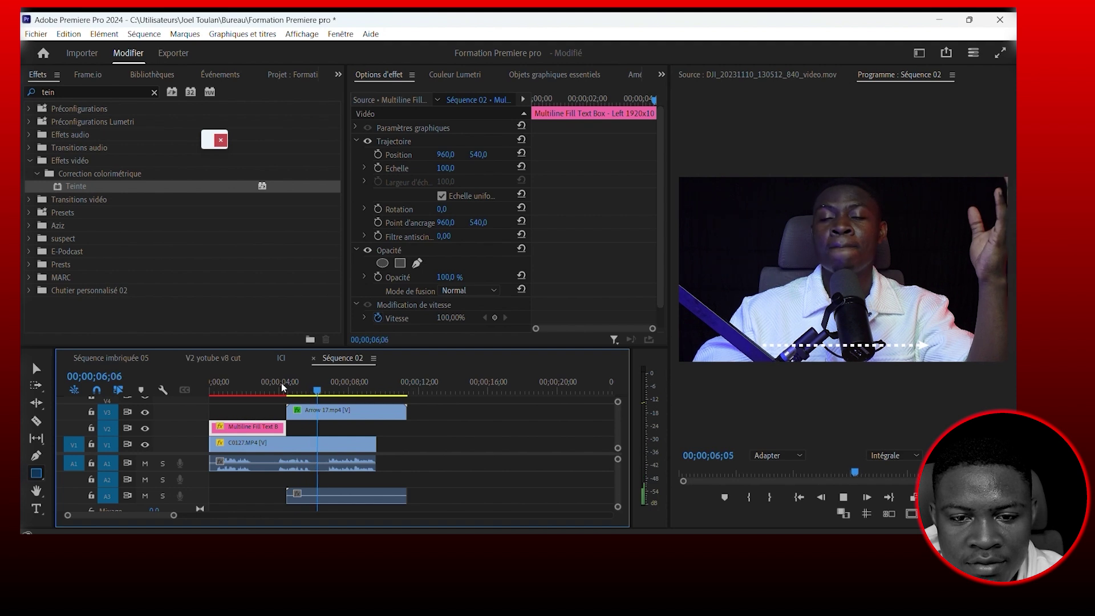
{"action": "key", "text": "space"}
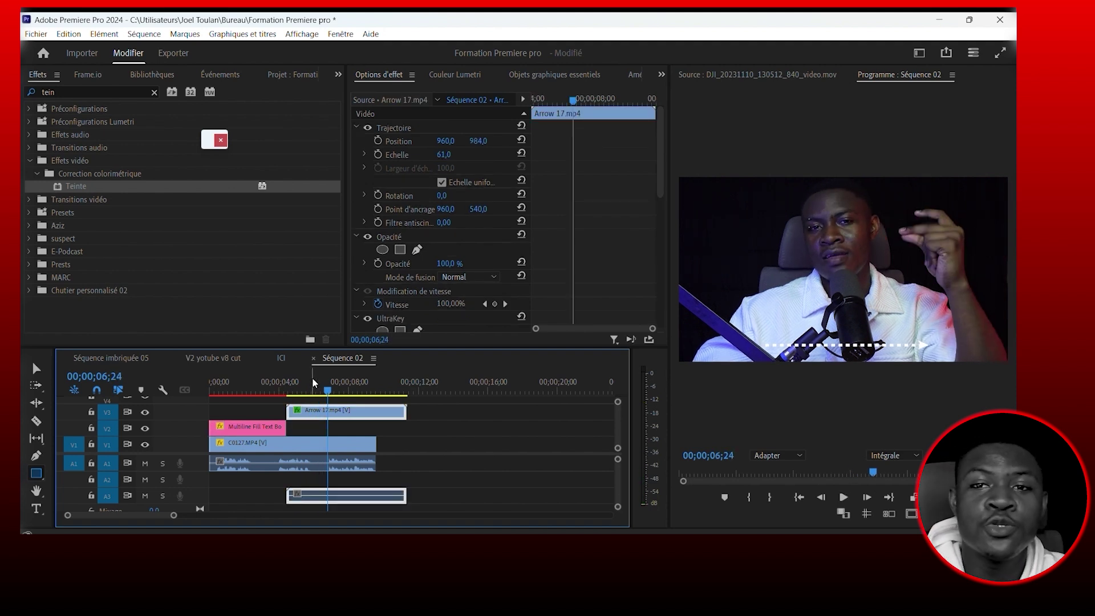